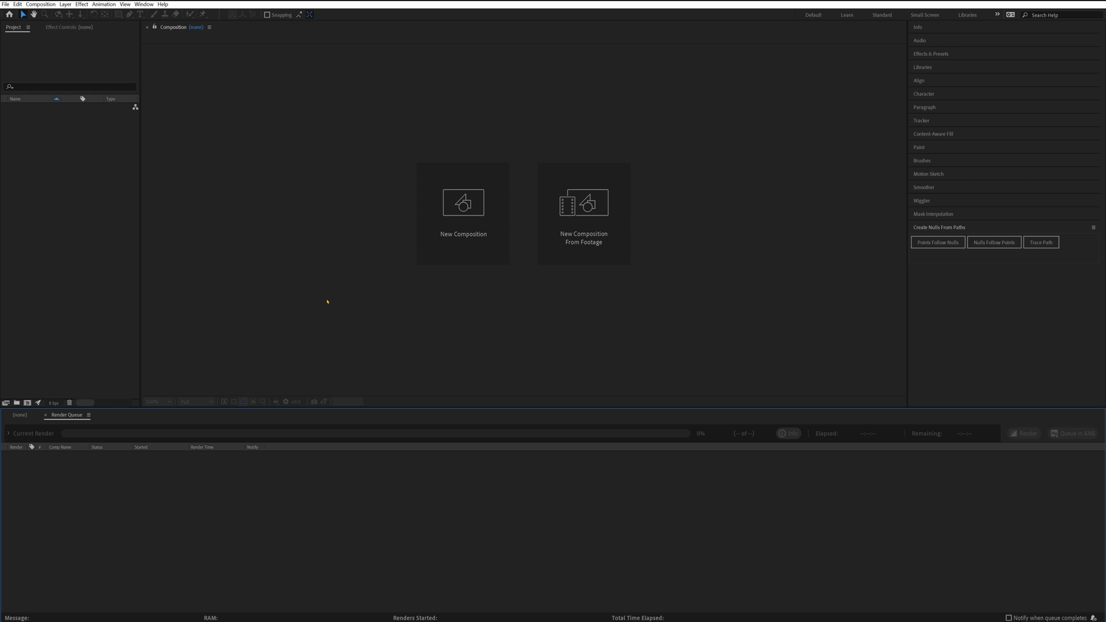
Create a 1920x1080 composition named 'Arrow' with a black background
click(484, 227)
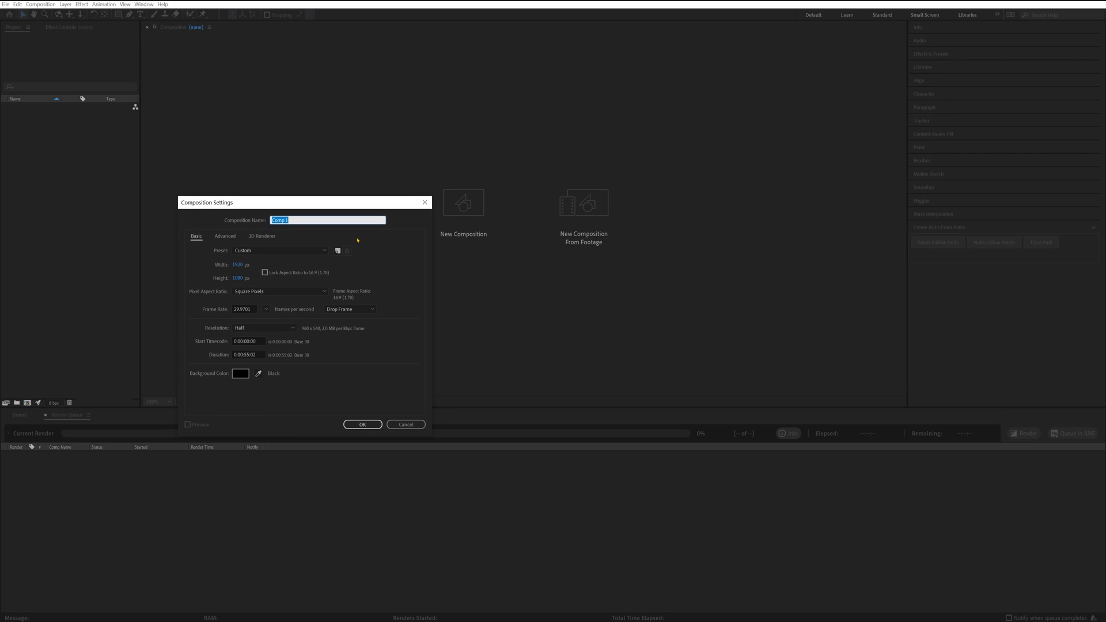
text(Arrow)
click(377, 425)
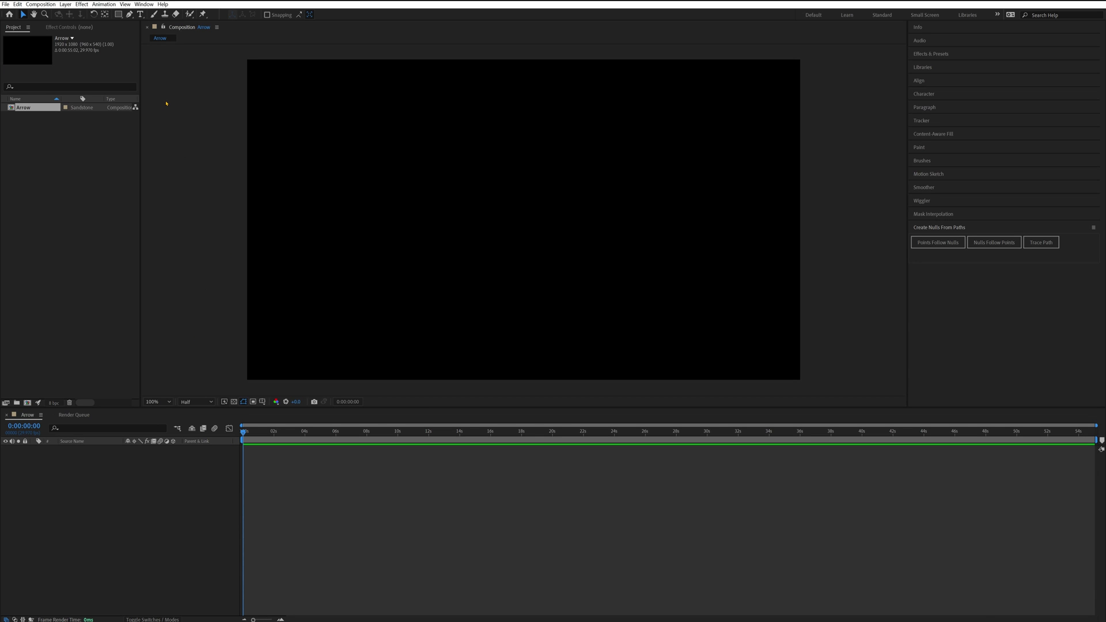
Choose the Pen tool and set its shape fill to None
click(130, 14)
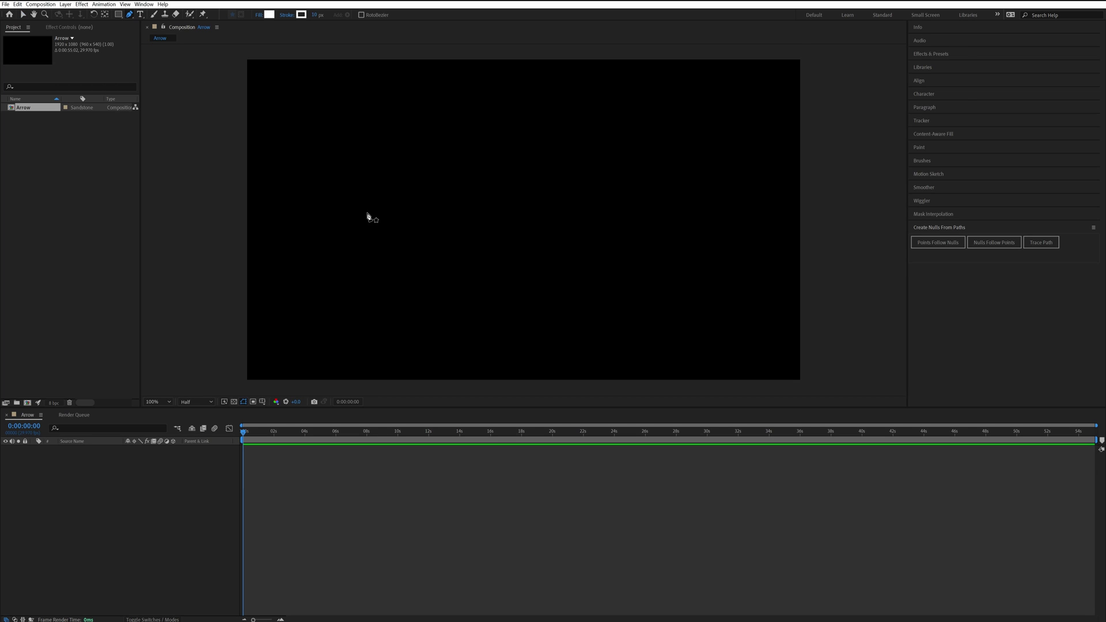
click(261, 19)
click(230, 259)
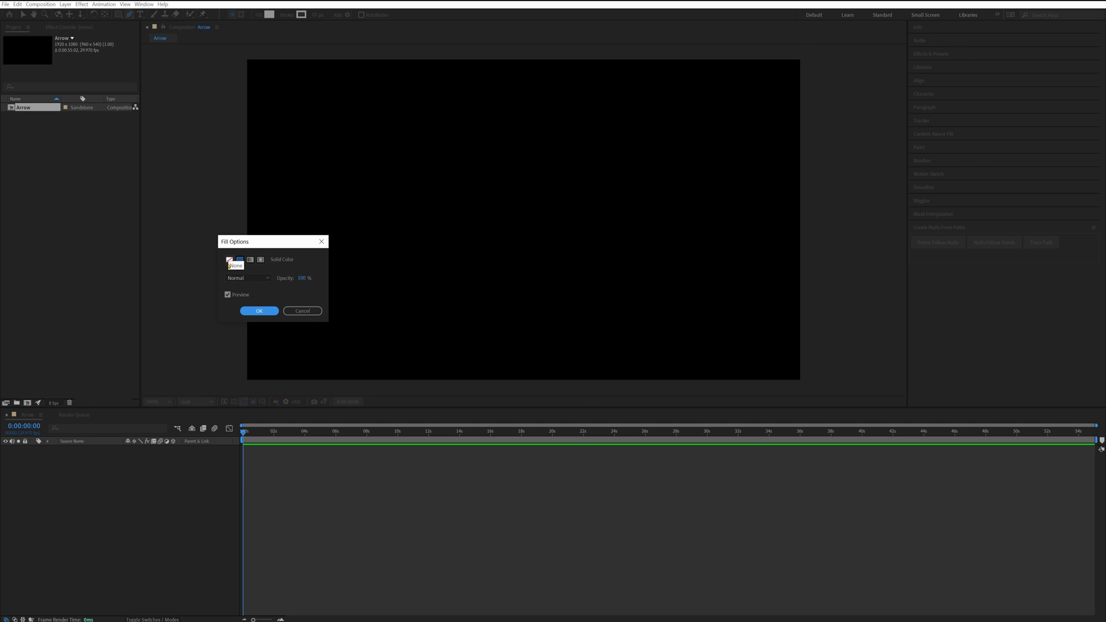
click(258, 311)
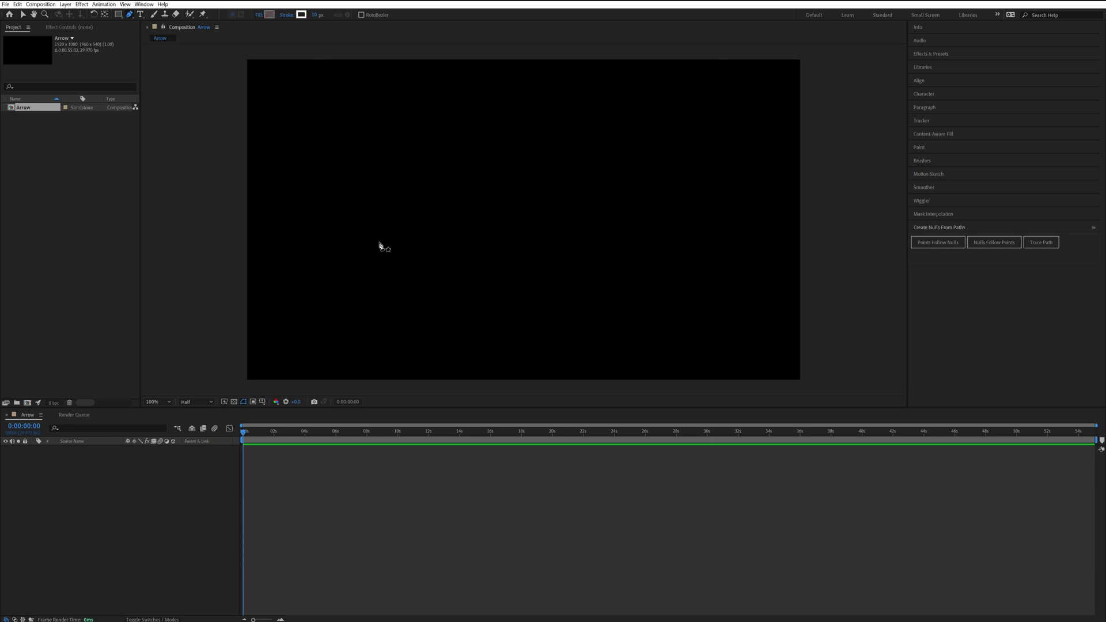
Draw a horizontal two-point line left of centre, then deselect it
click(379, 242)
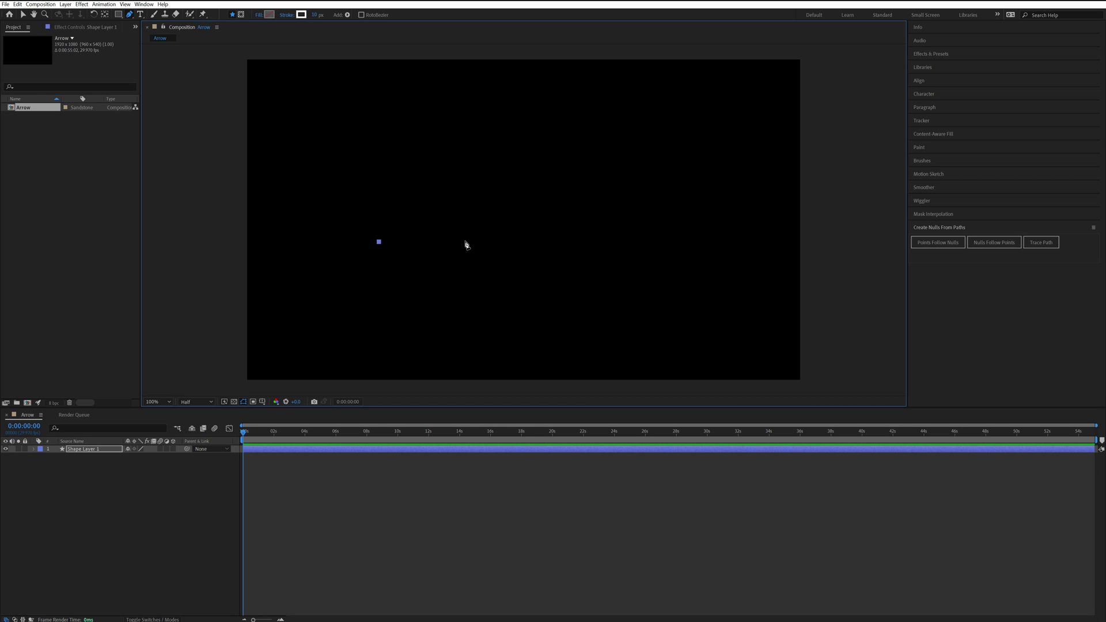
click(499, 242)
click(253, 438)
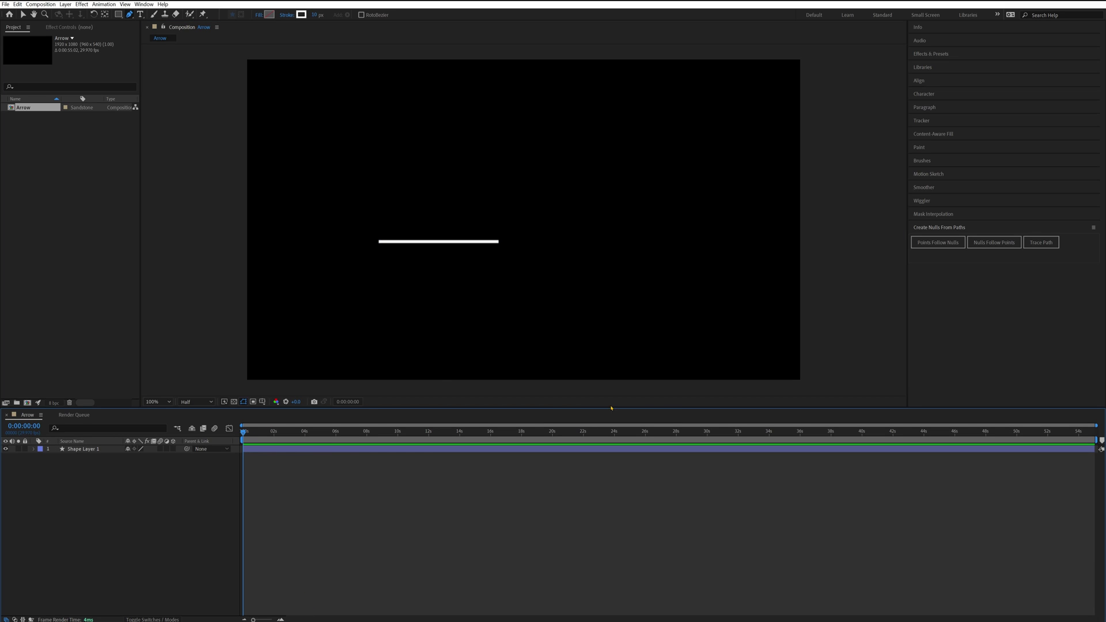
Expand Shape Layer 1 down to Shape 1 > Path 1 and select its Path property
click(34, 449)
click(41, 457)
click(49, 465)
click(56, 472)
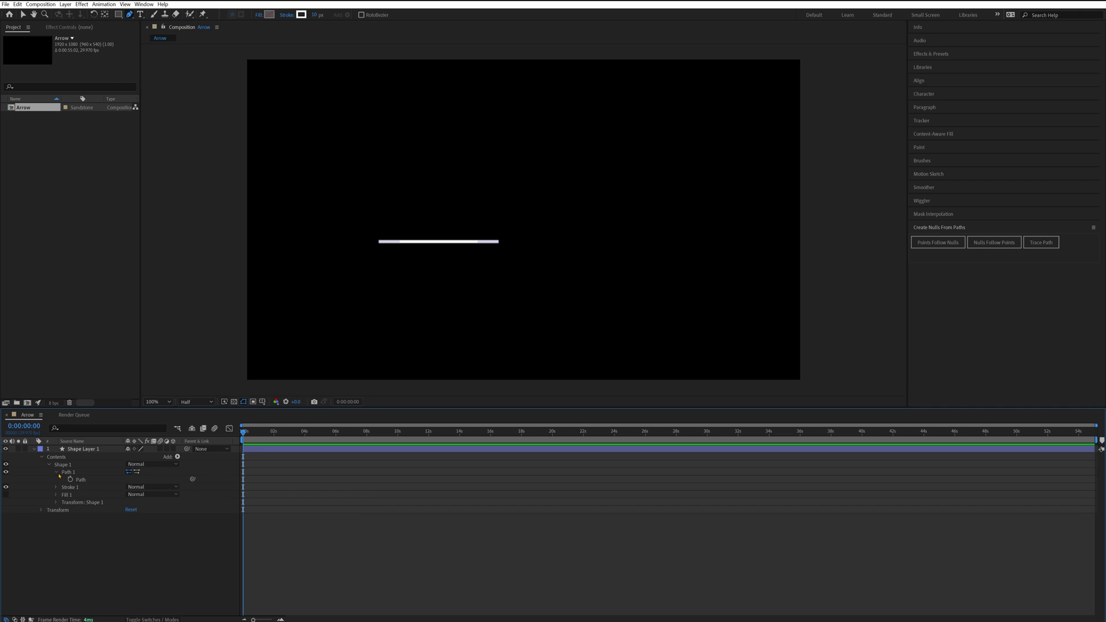
click(81, 481)
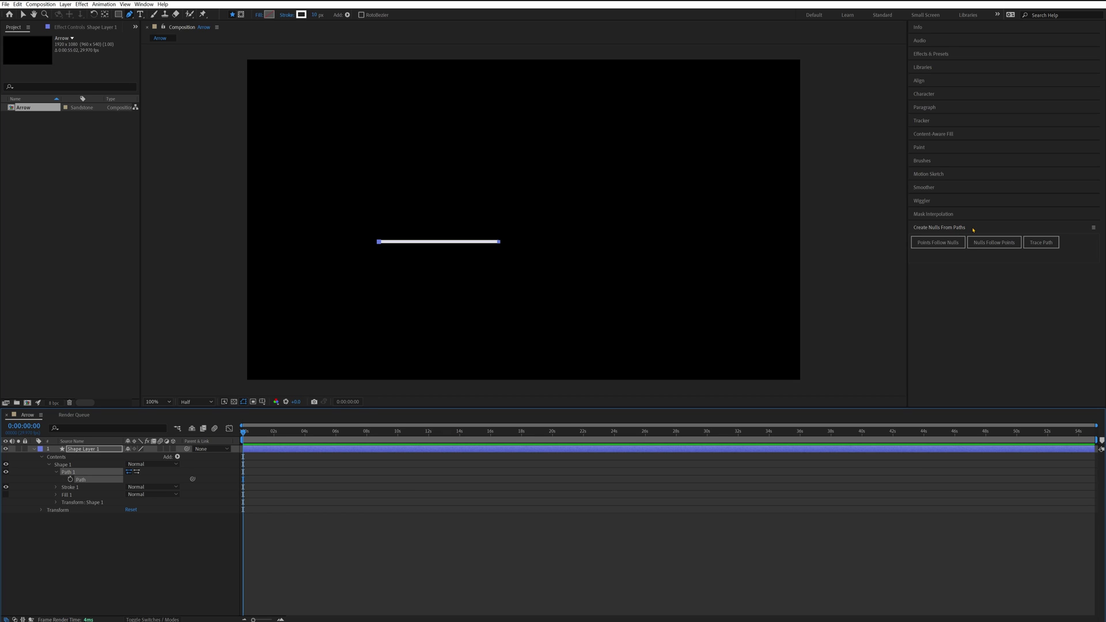
Run Trace Path from the Create Nulls From Paths panel to create Null 1
click(144, 4)
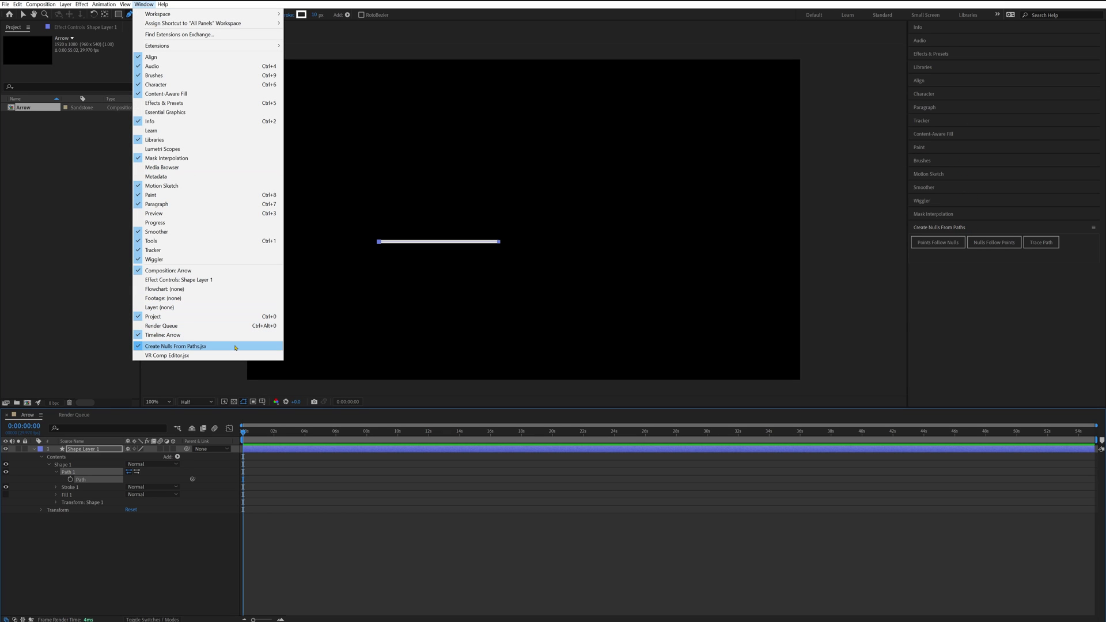
click(1051, 258)
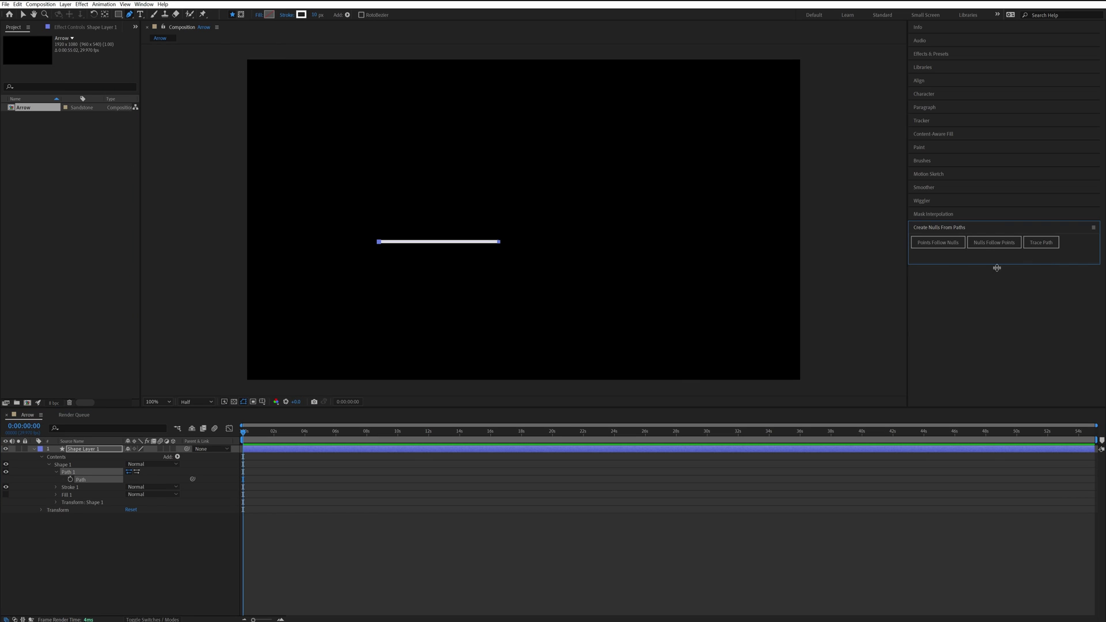
click(1030, 243)
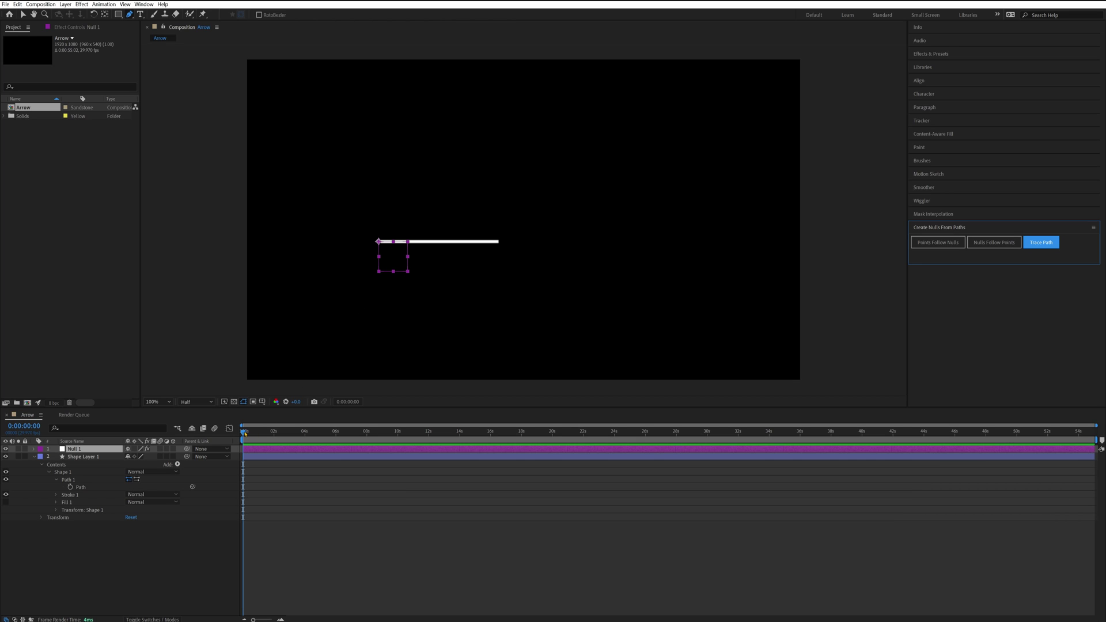
Check the null's motion at 0:00:03:28 and untick Loop in Null 1's Trace Path effect
drag(245, 433, 304, 432)
click(524, 222)
click(80, 452)
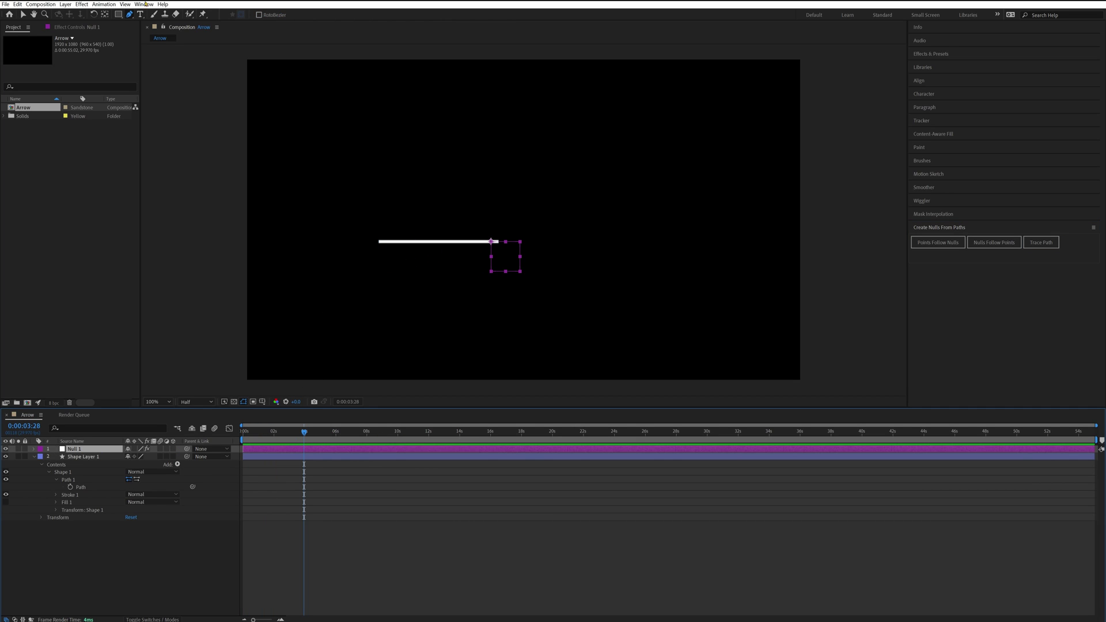
click(87, 28)
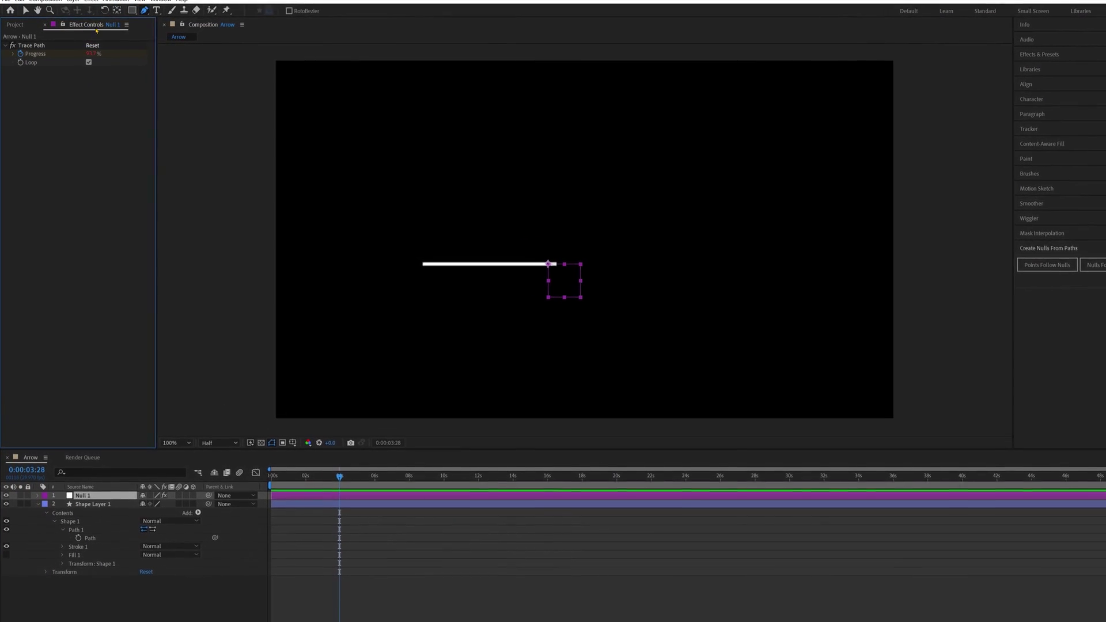
click(89, 63)
drag(371, 516, 314, 516)
Move Null 1's 100% Progress keyframe to 0:00:01:00 and apply Easy Ease to the Progress keyframes
key(u)
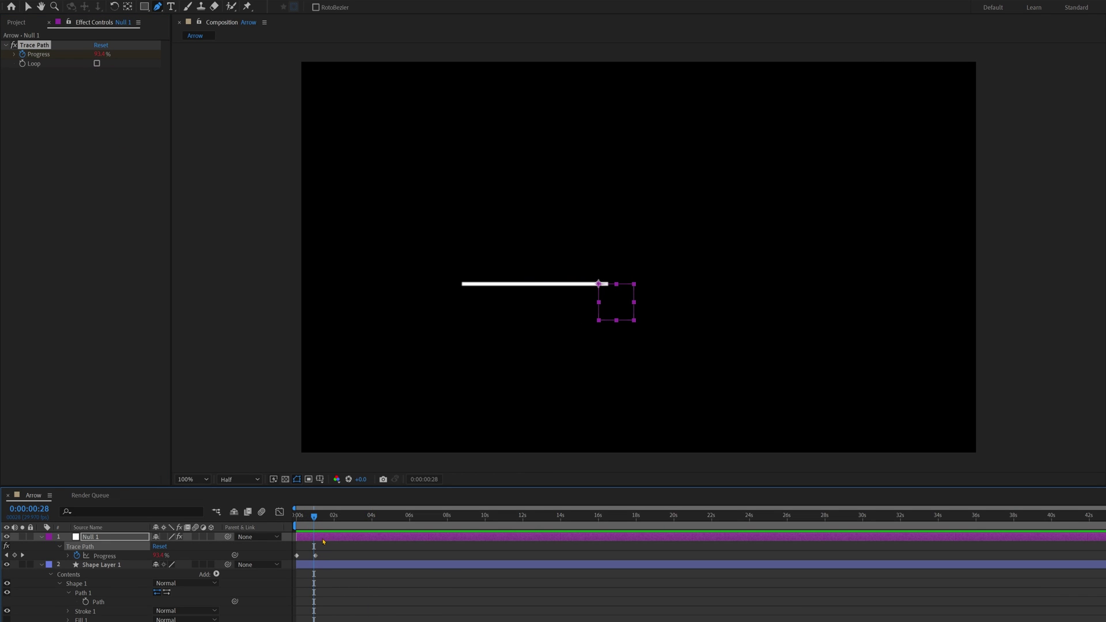
drag(317, 556, 290, 548)
right_click(333, 557)
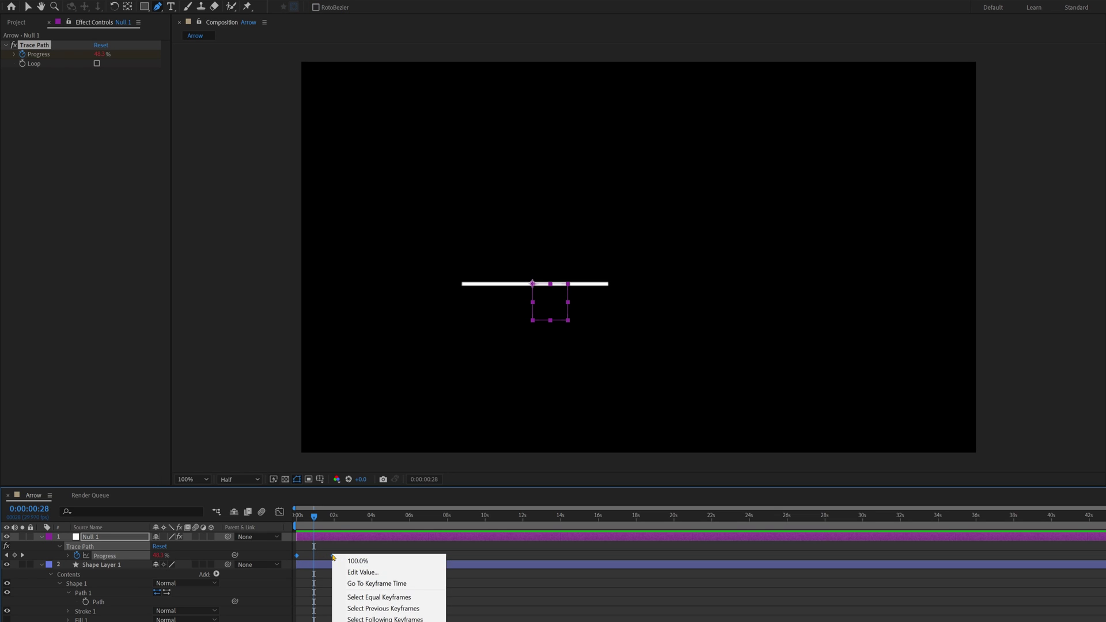
mouse_move(386, 621)
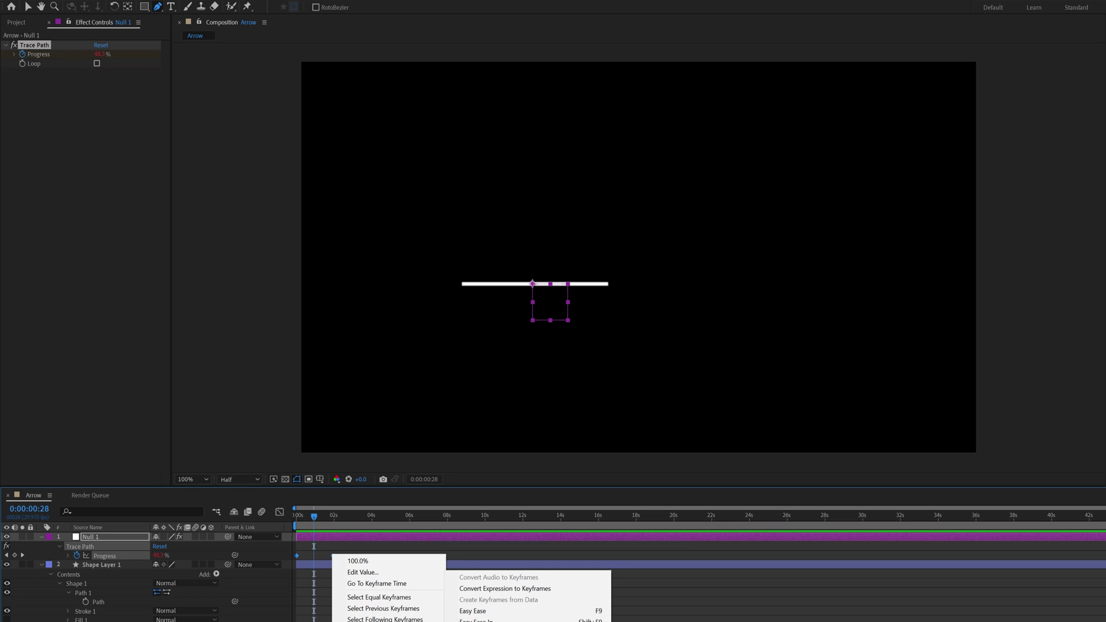
click(529, 610)
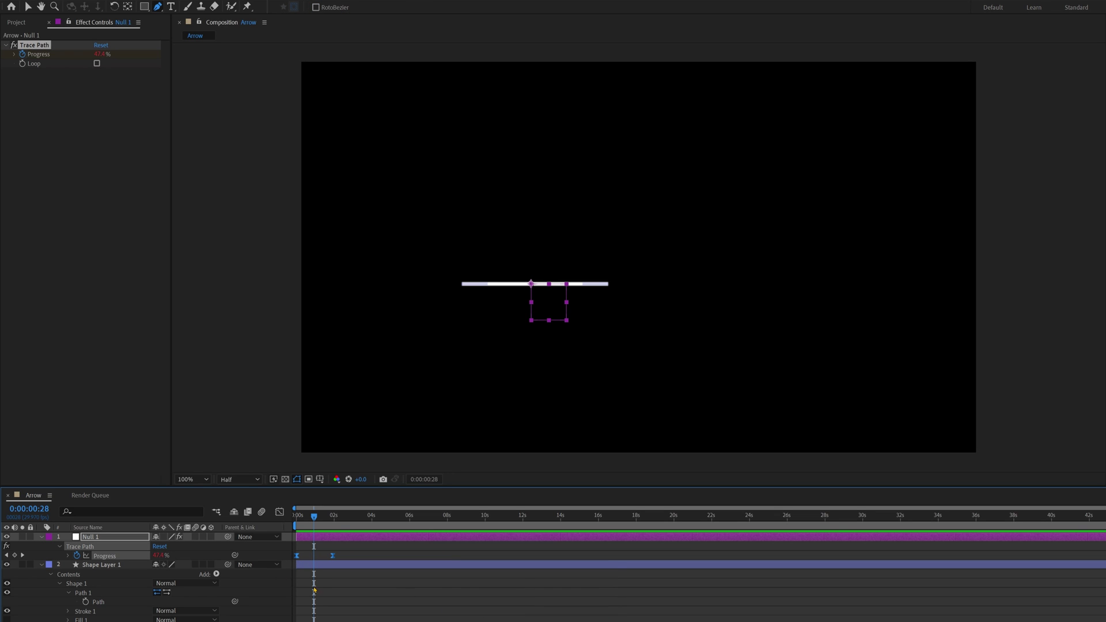
click(216, 574)
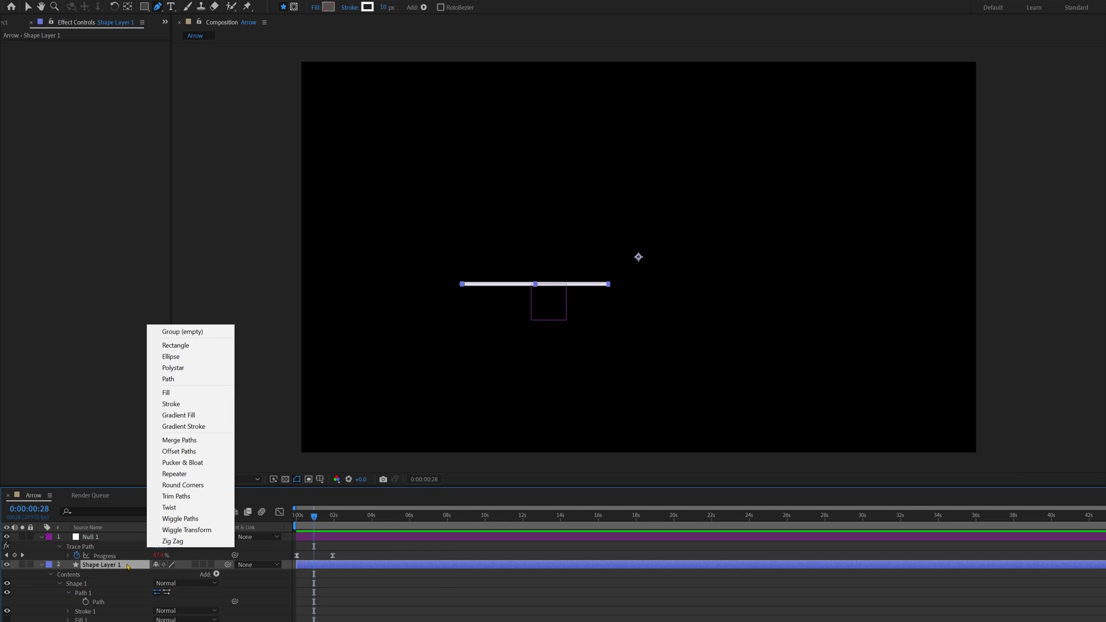
click(121, 567)
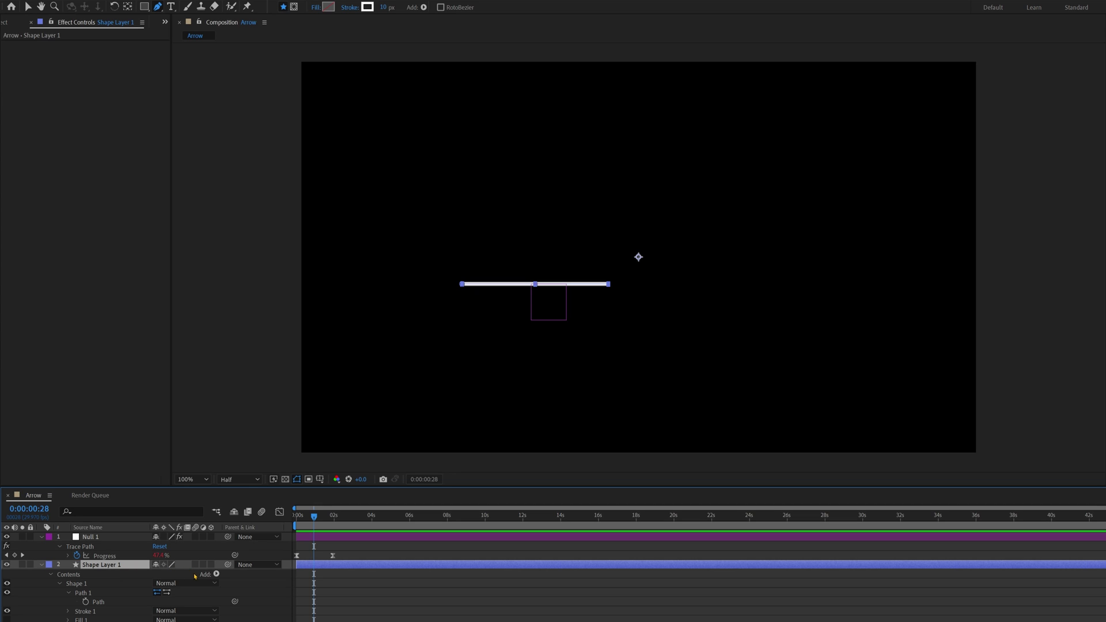
Add Trim Paths to Shape Layer 1 and pick-whip its End to Null 1's Progress
click(216, 574)
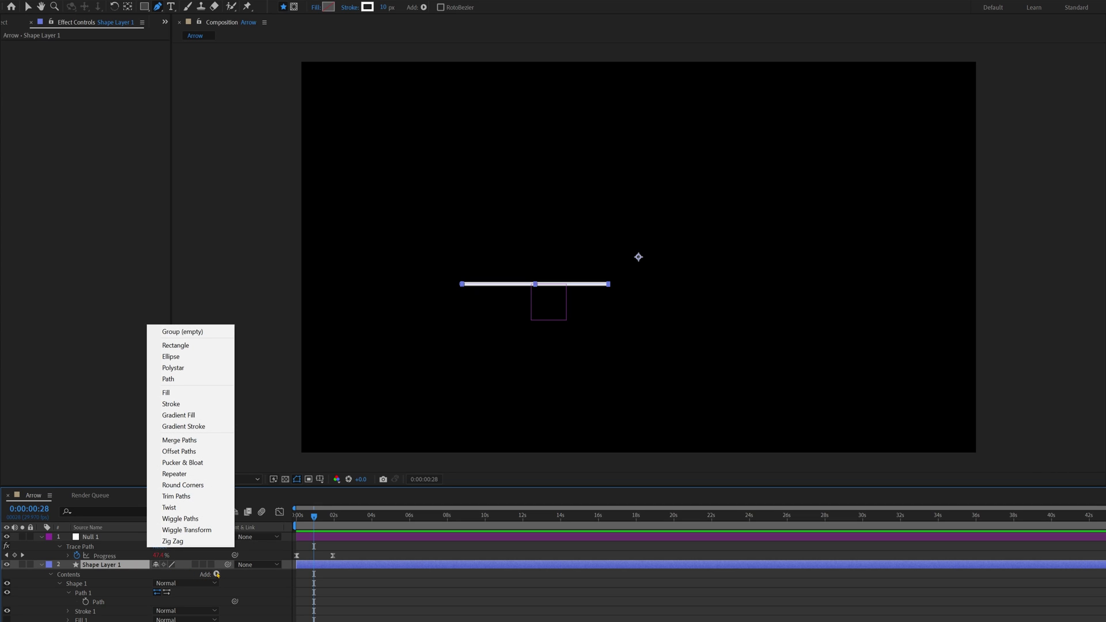
click(197, 497)
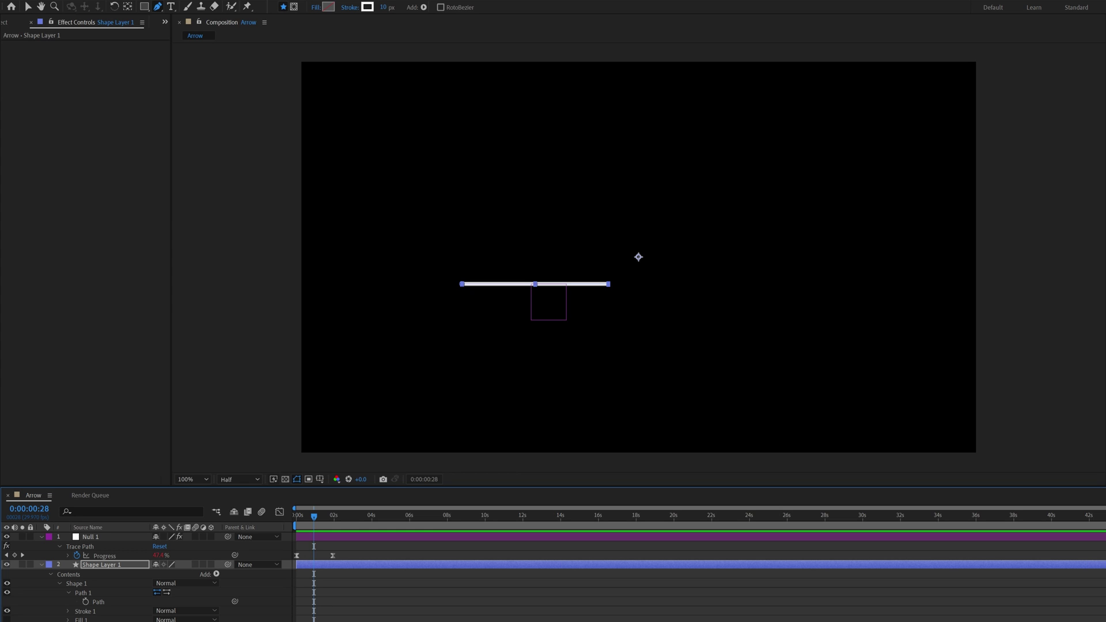
drag(155, 621, 118, 558)
drag(316, 519, 296, 519)
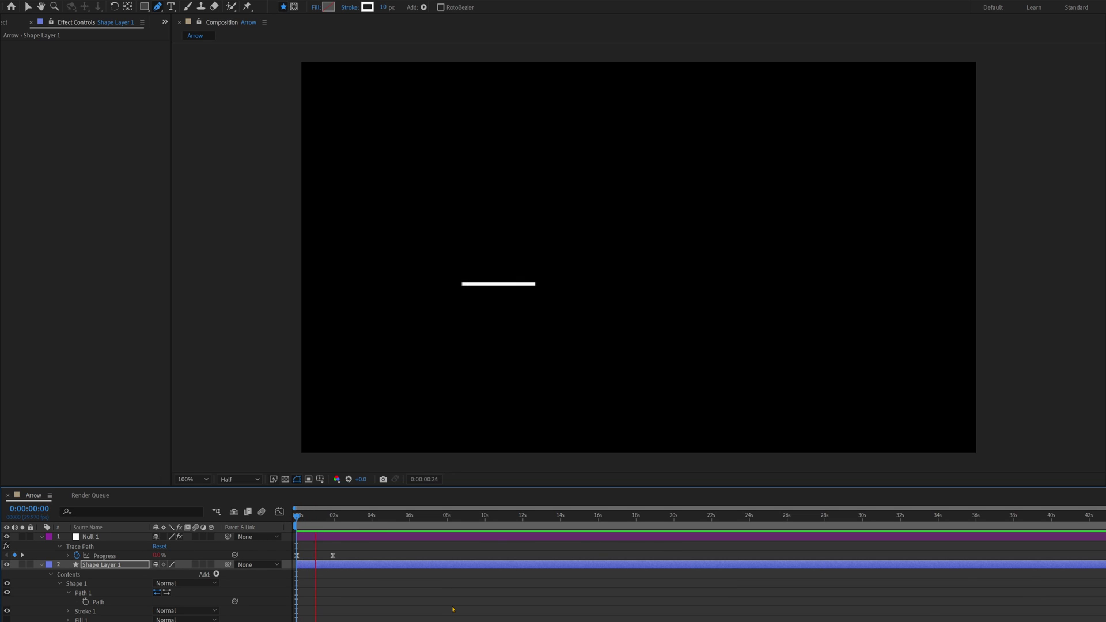
key(space)
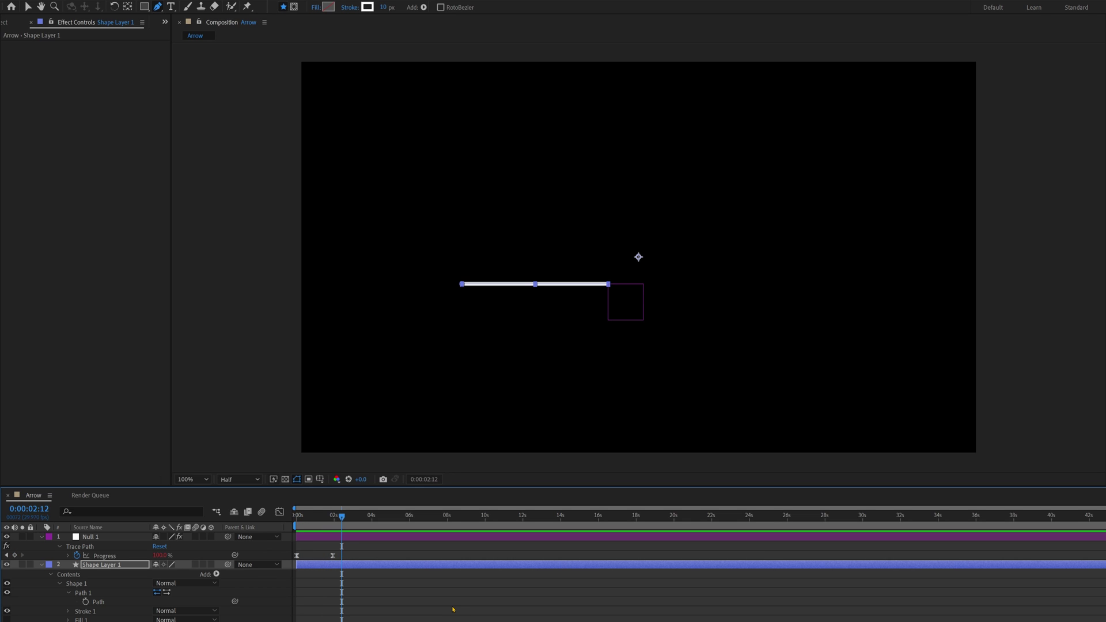
click(128, 525)
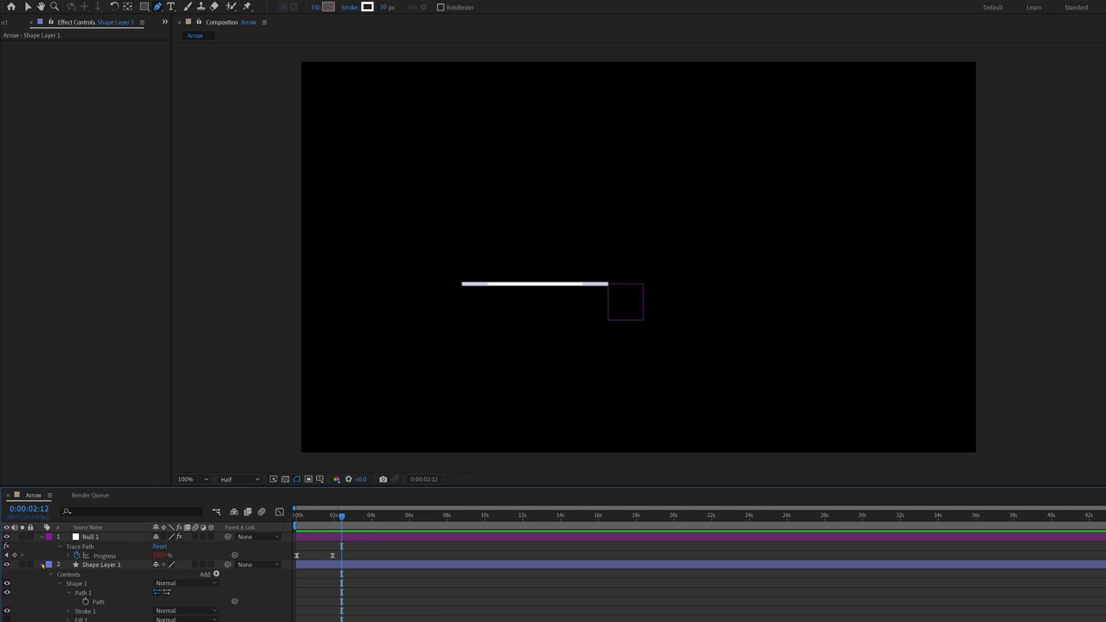
Collapse the open layer properties and add a new empty shape layer
click(41, 565)
click(42, 536)
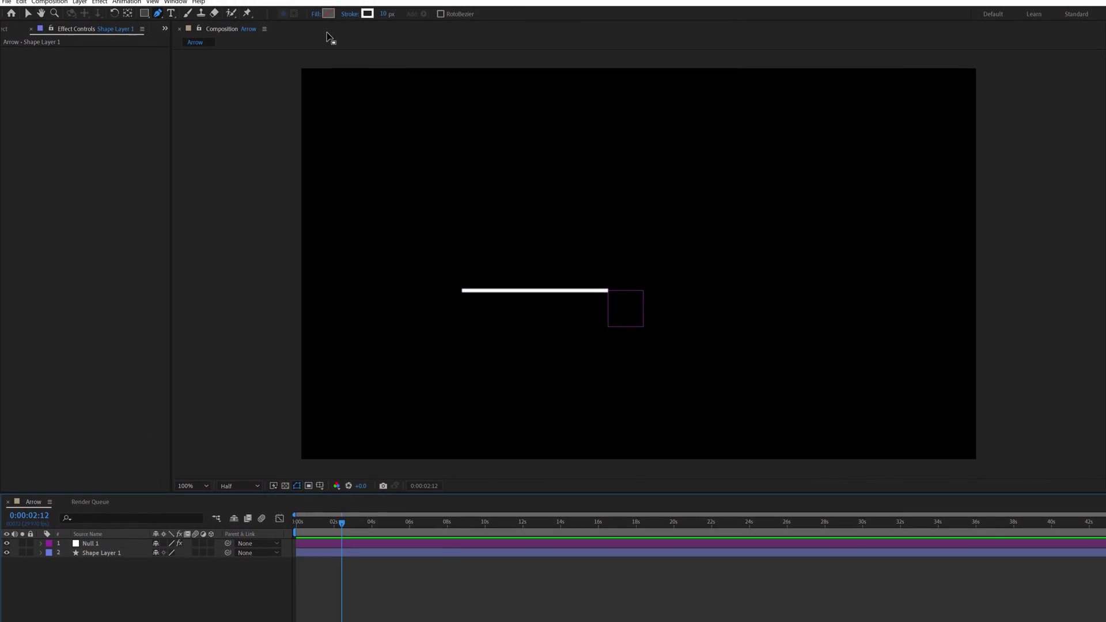
click(79, 4)
mouse_move(92, 15)
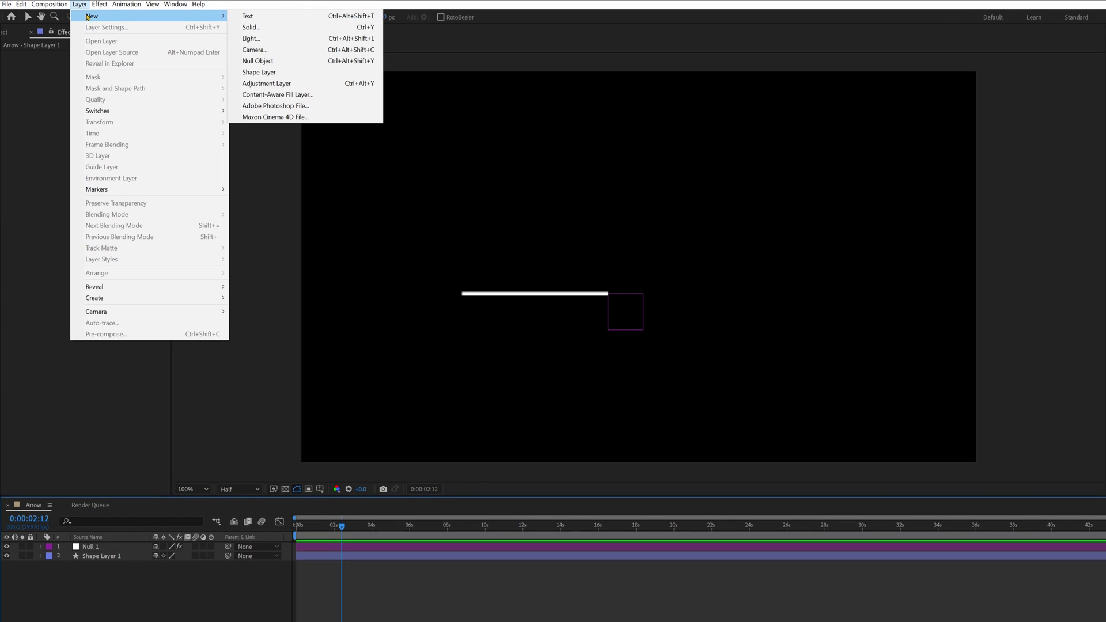
click(293, 72)
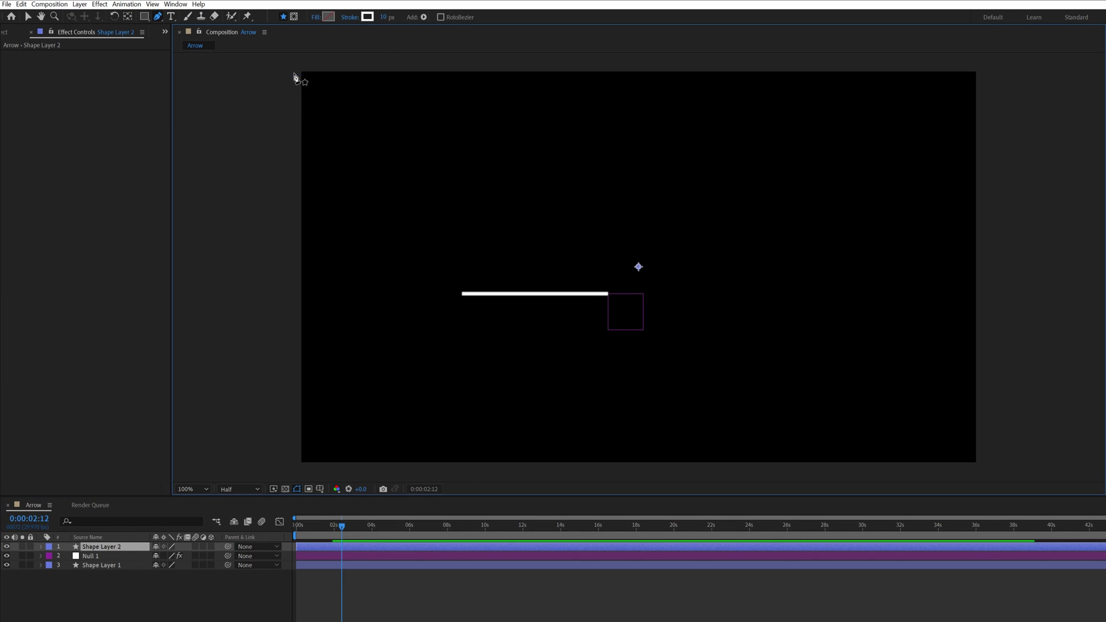
Give Shape Layer 2 a Polystar with a white FFFFFF fill
click(423, 17)
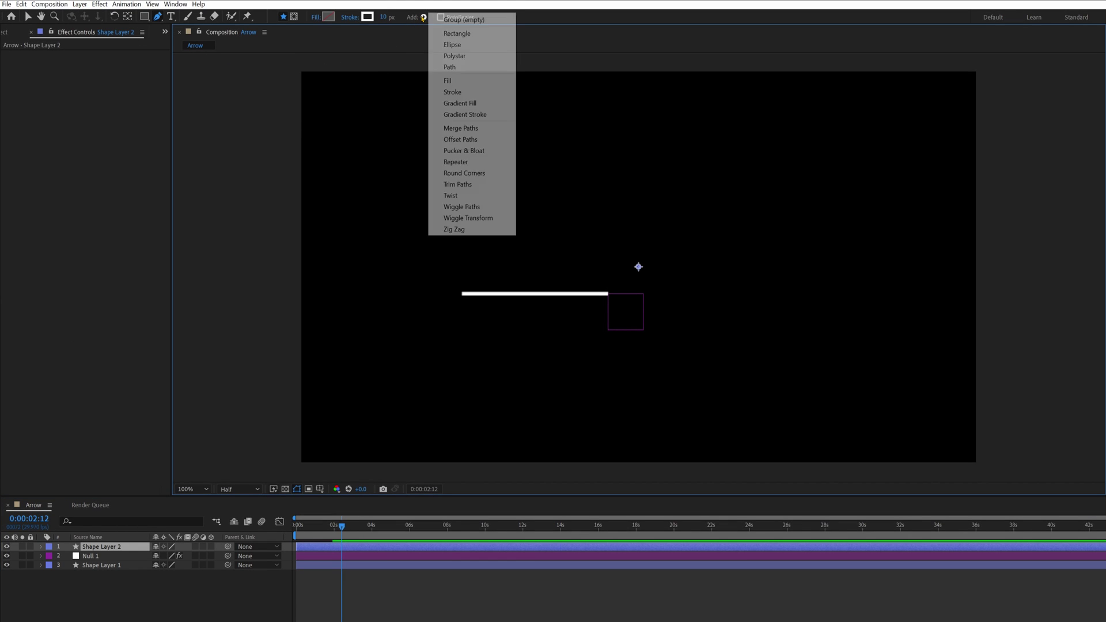
click(453, 57)
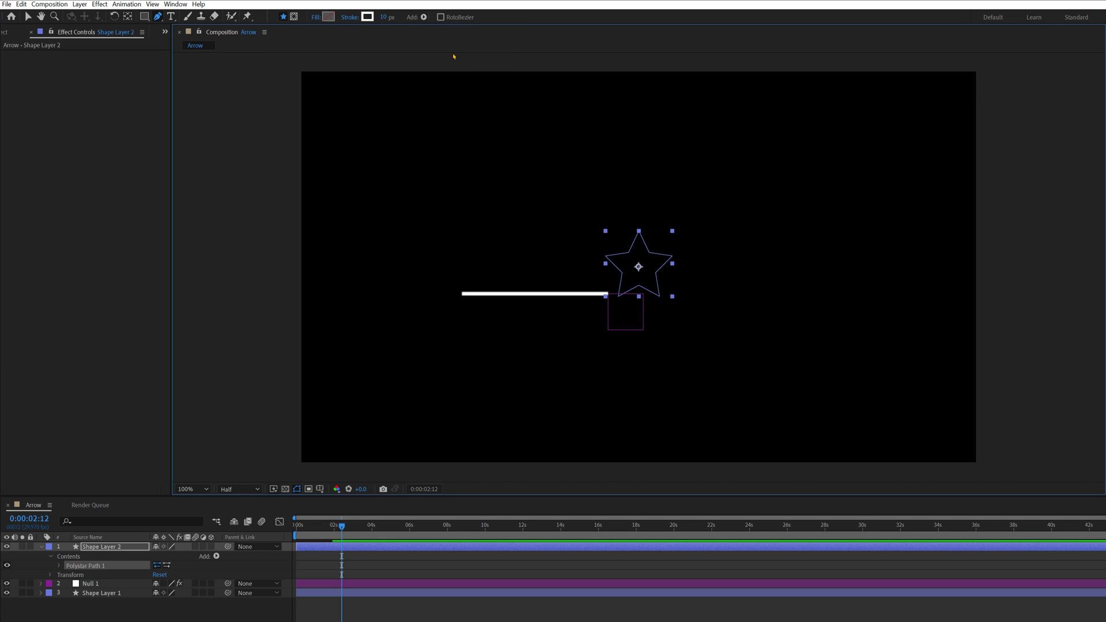
click(424, 17)
click(464, 81)
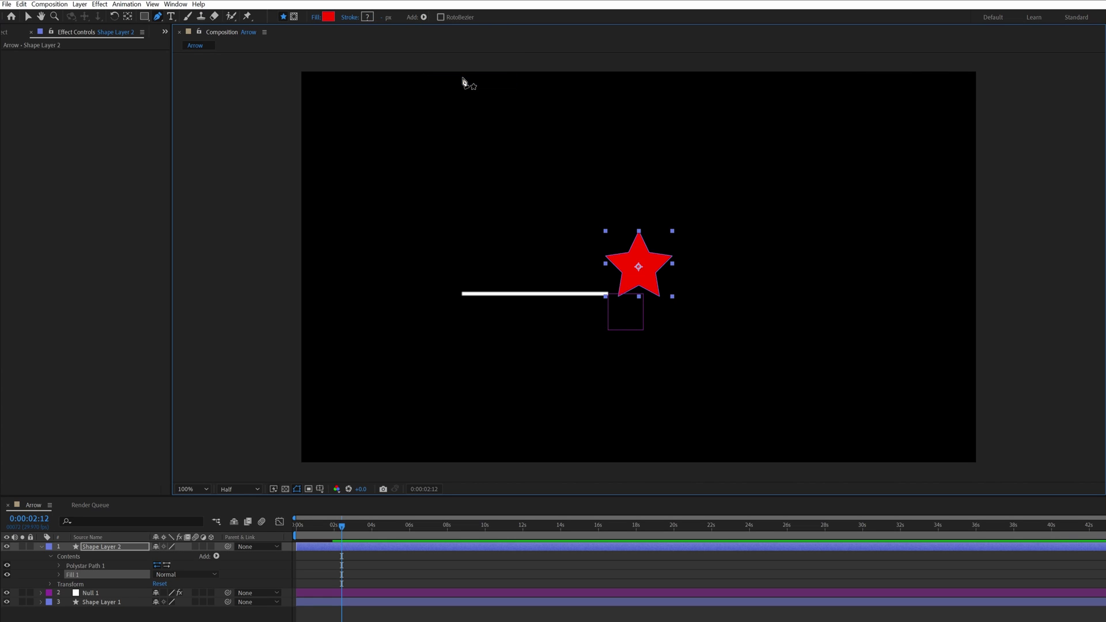
click(328, 16)
drag(807, 173, 774, 153)
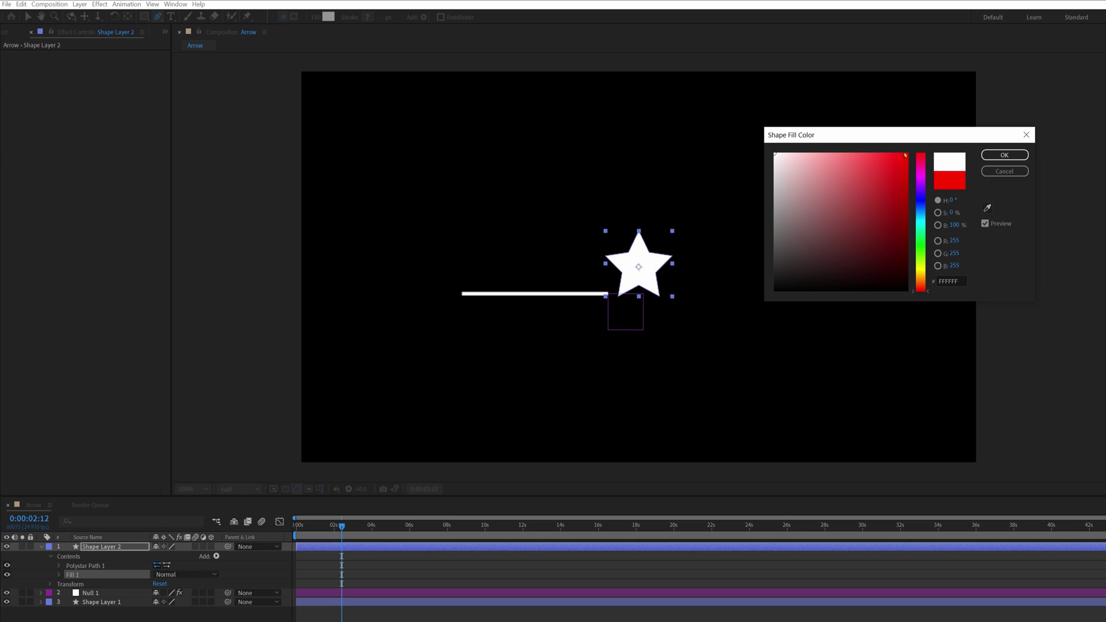
click(1004, 155)
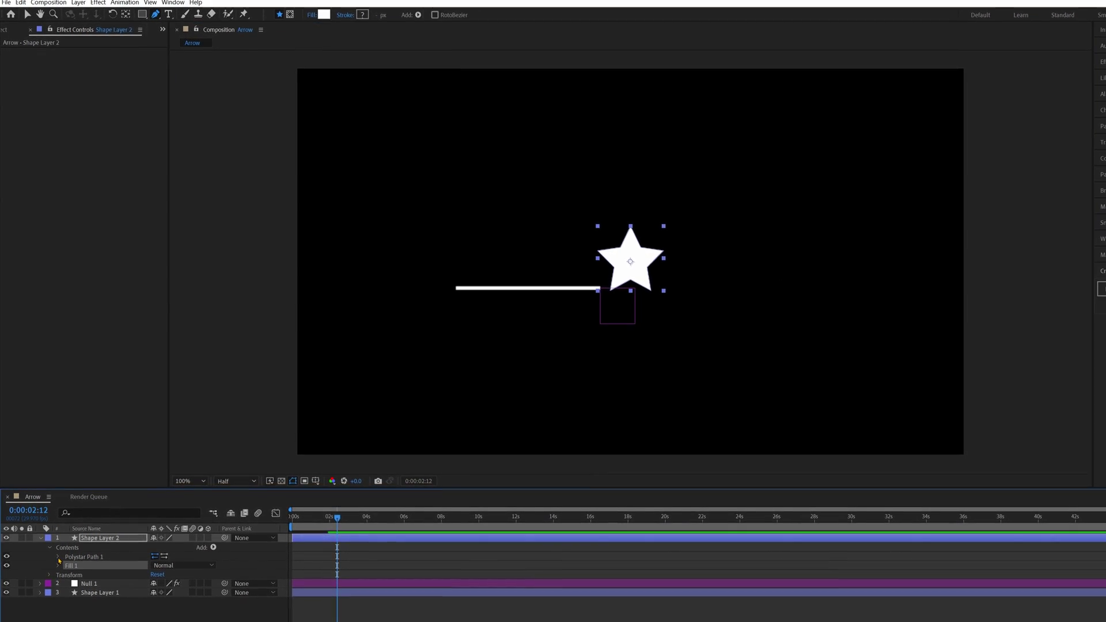
Set the Polystar's Points to 3, turning it into a triangle
click(60, 566)
click(161, 583)
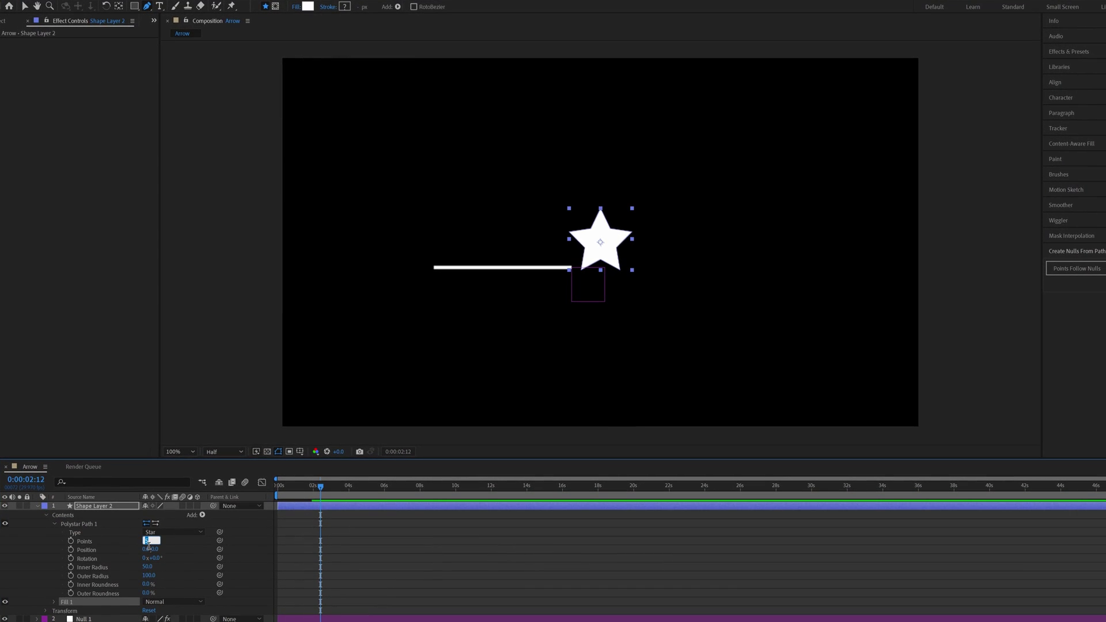
text(3)
key(Return)
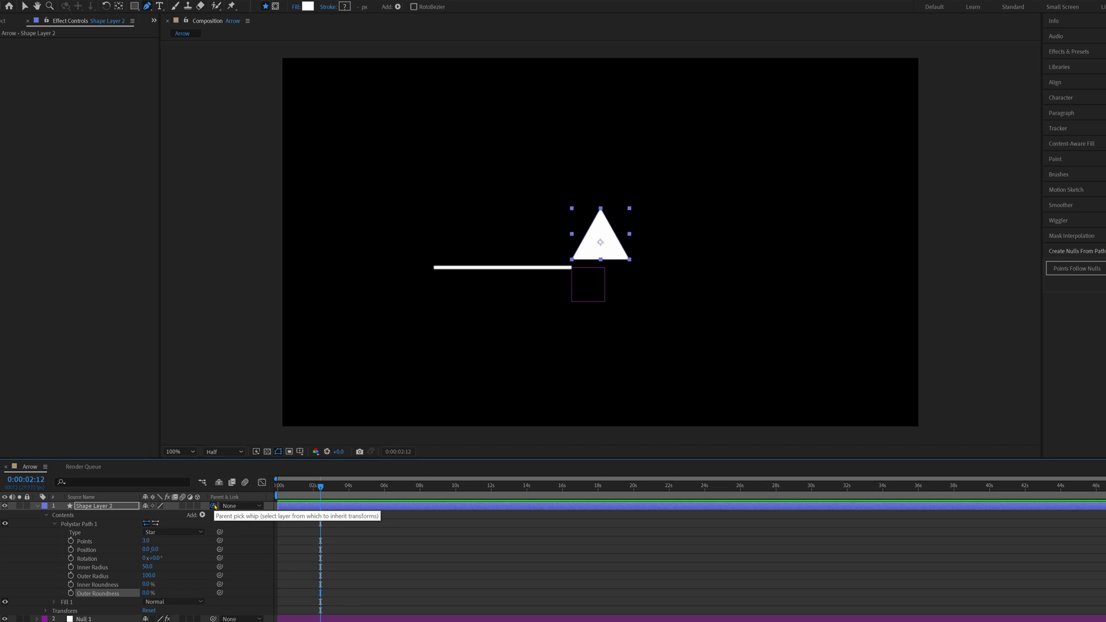
Parent the triangle to Null 1 and rotate it to point right along the line
drag(214, 506, 83, 619)
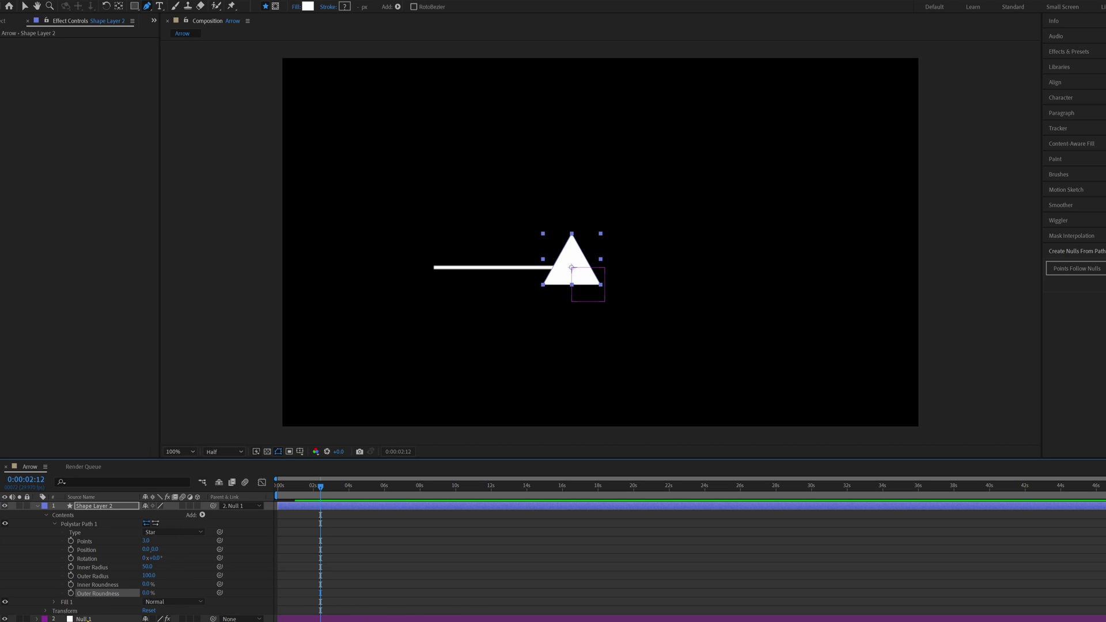
key(space)
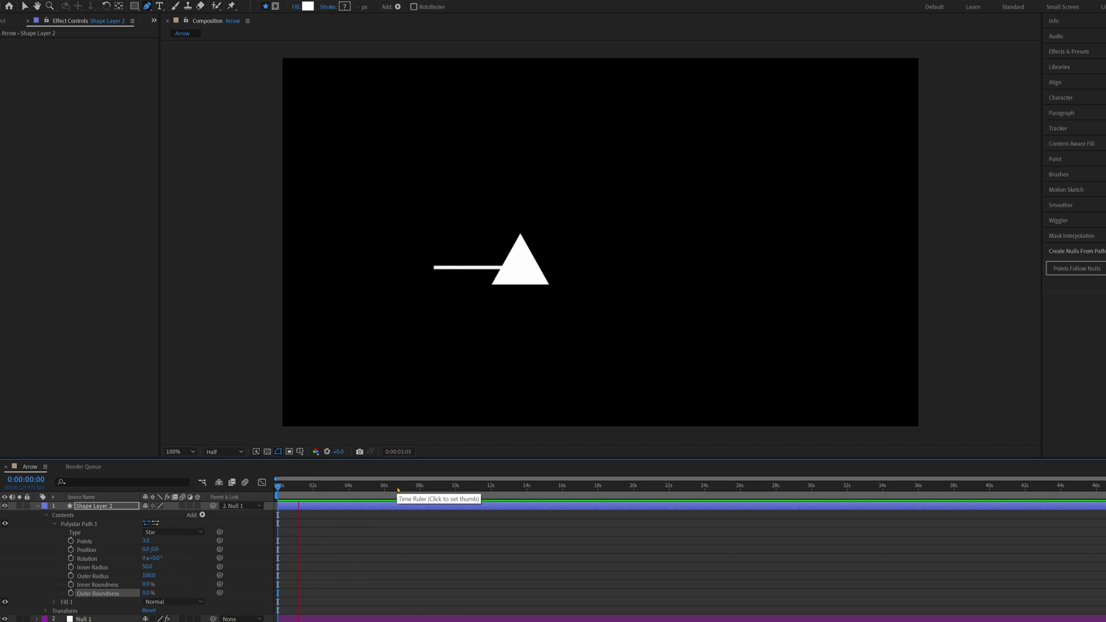
key(space)
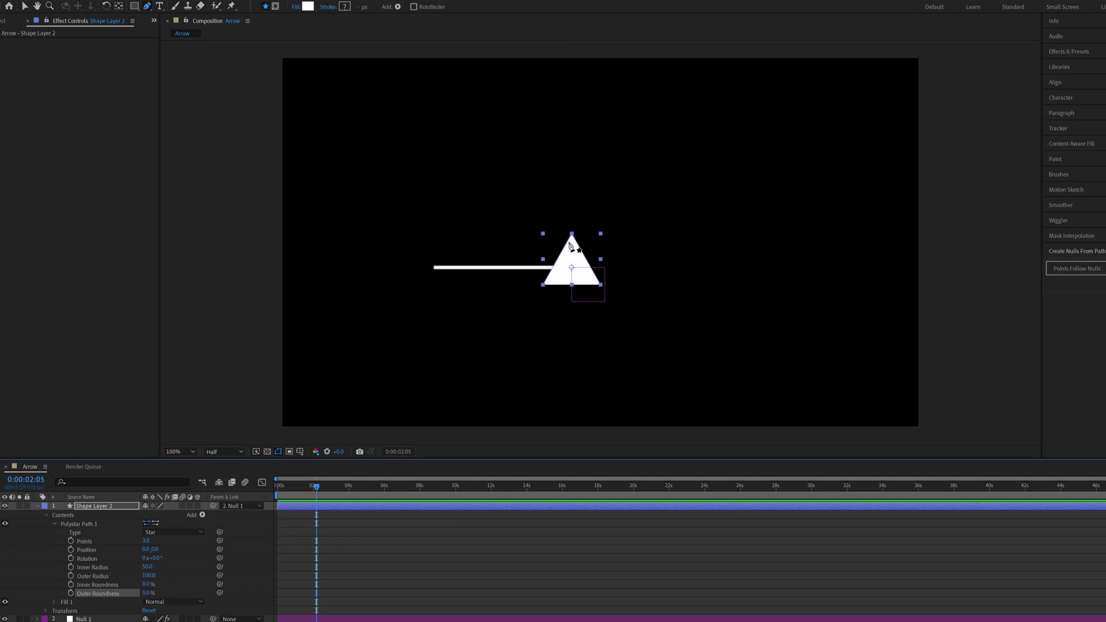
key(w)
drag(570, 246, 557, 241)
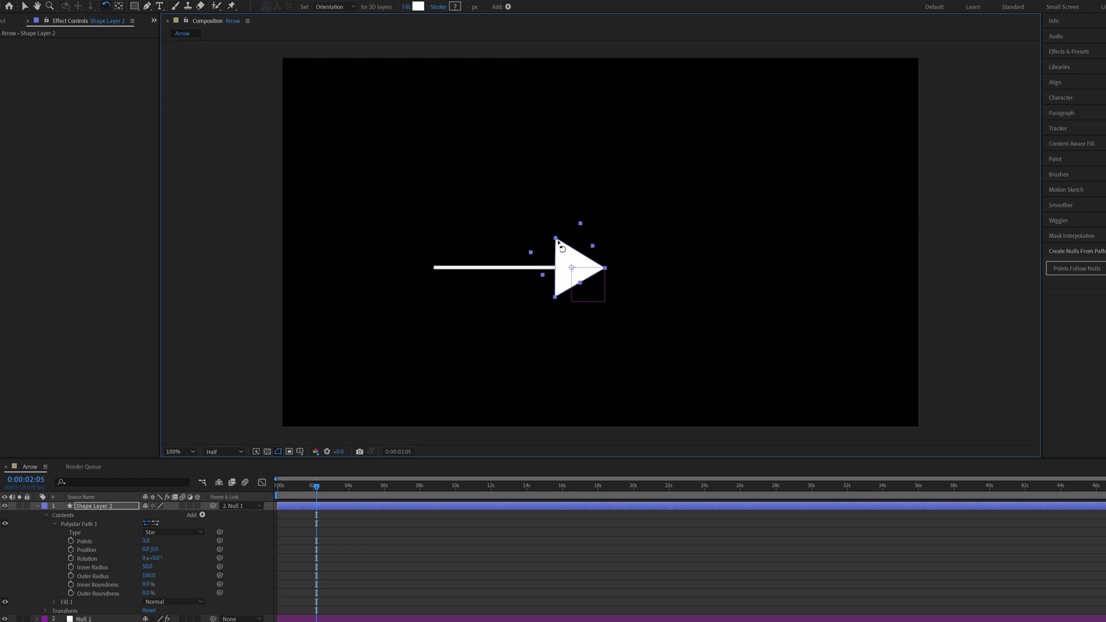
Scale the triangle arrowhead to 87% and preview the arrow animation
click(115, 506)
key(s)
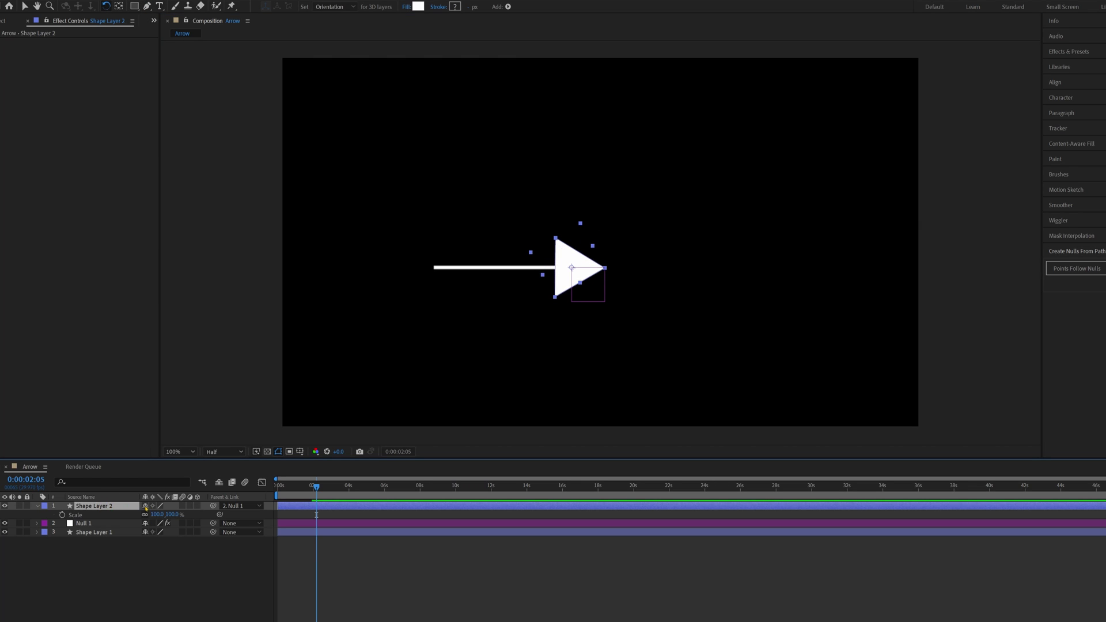
drag(164, 515, 140, 522)
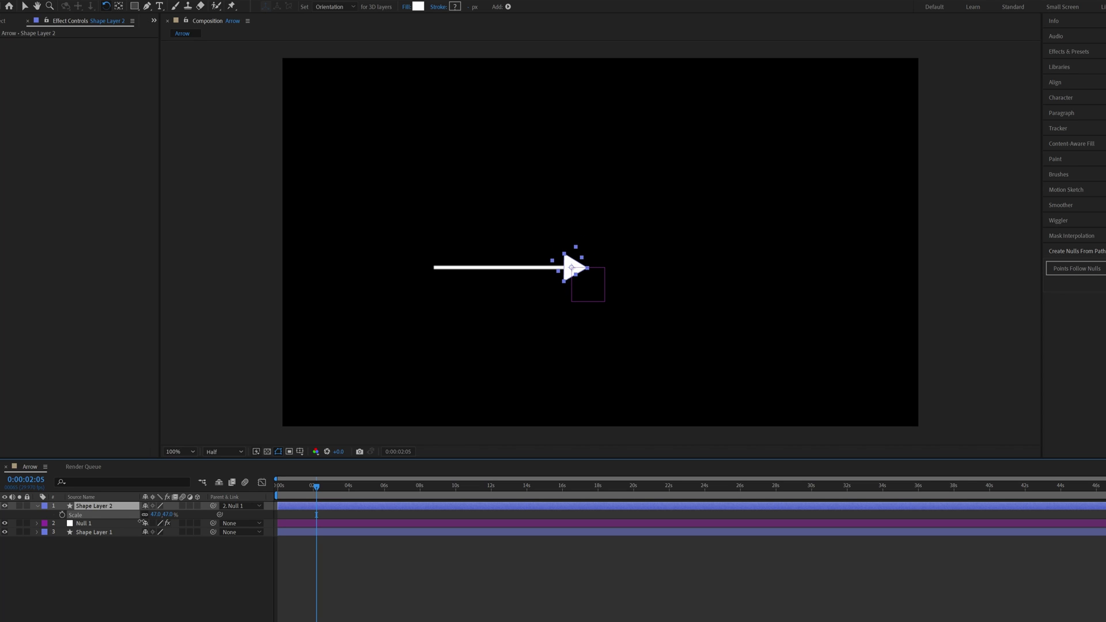
key(v)
key(space)
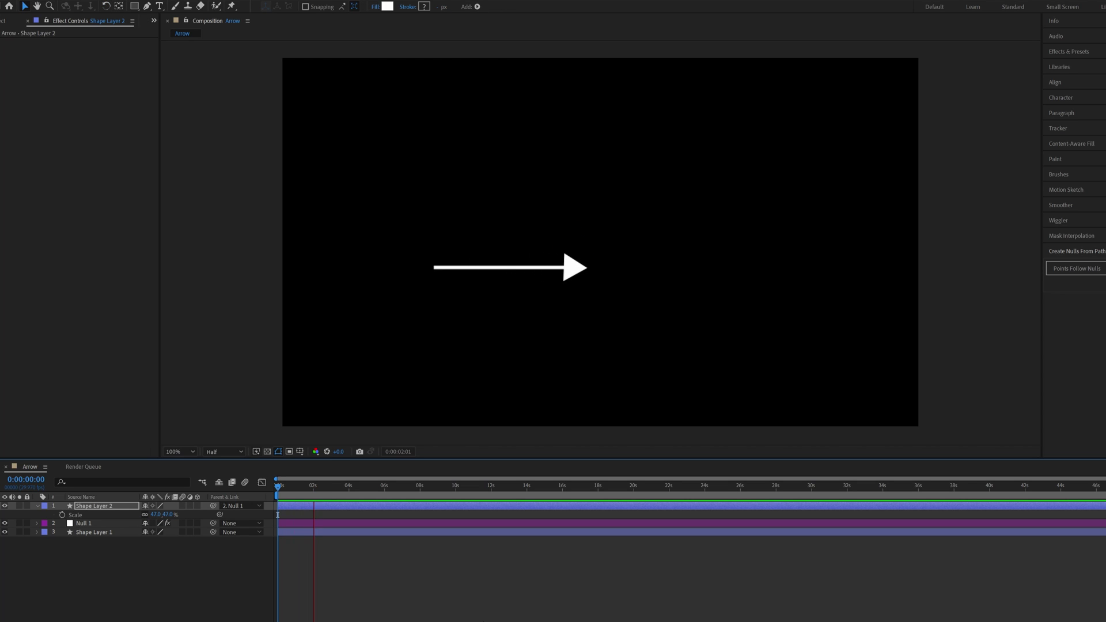
key(space)
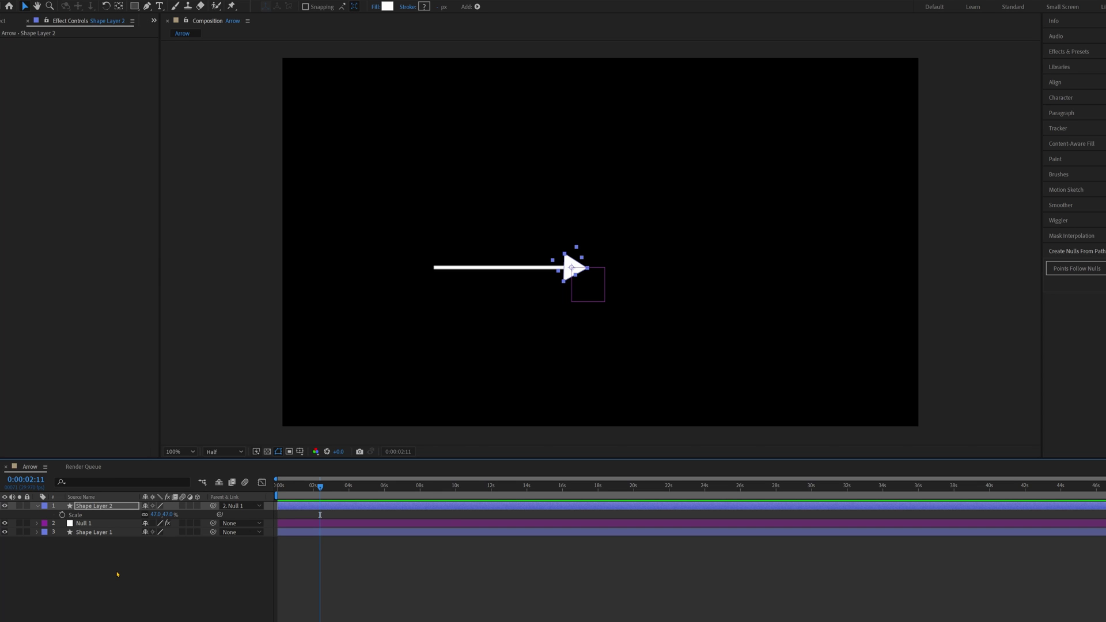
Pre-compose all three layers into a precomp named 'Arrow'
drag(117, 575, 98, 508)
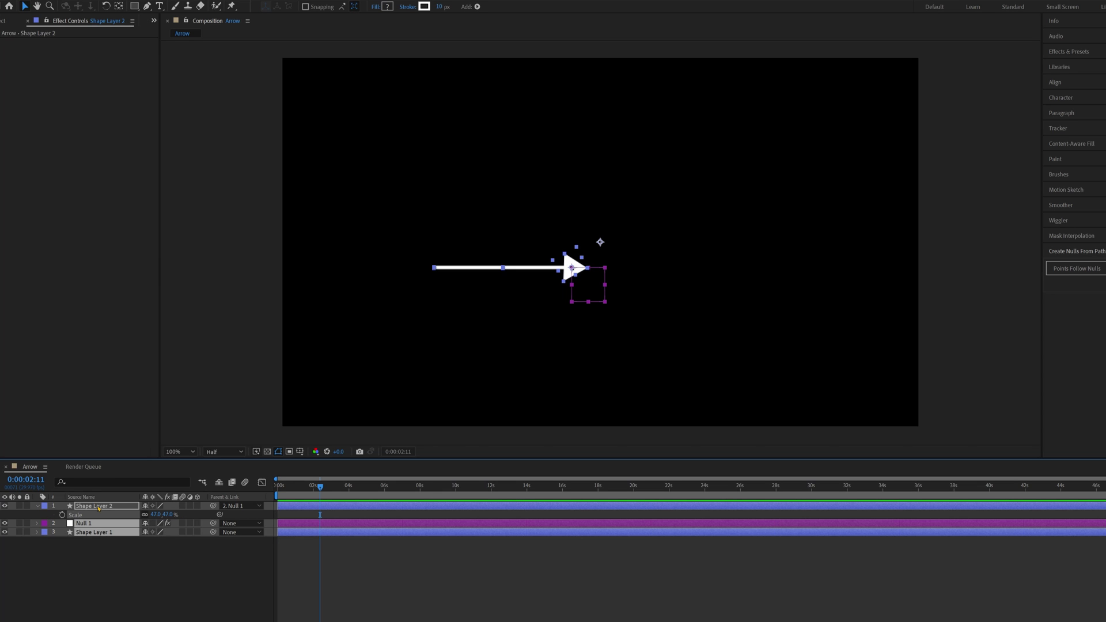
right_click(99, 507)
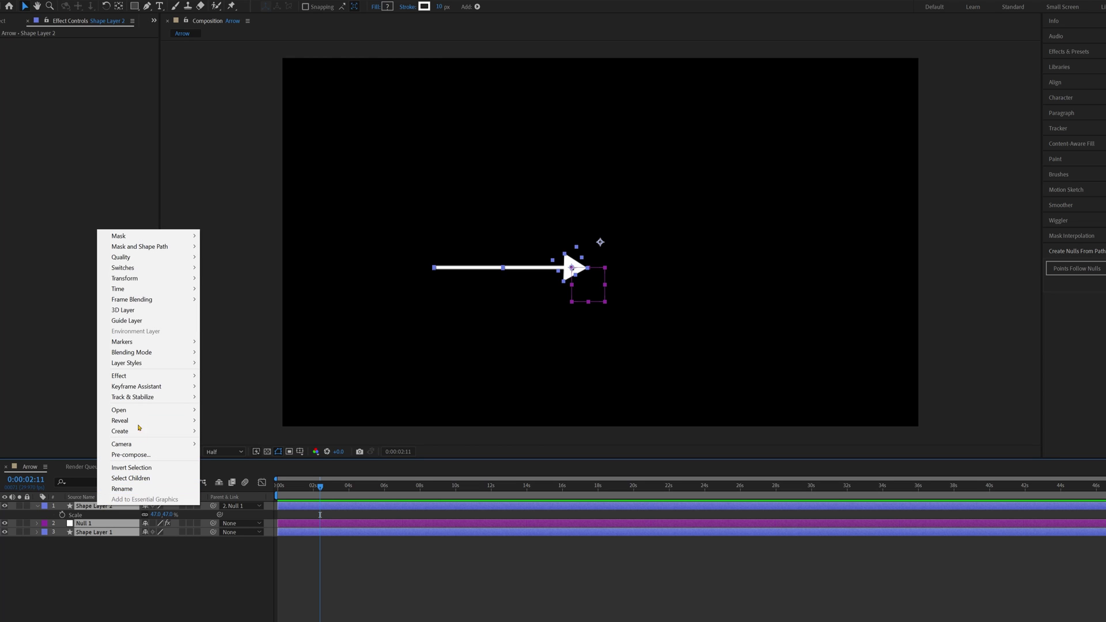
click(132, 454)
text(Arrow)
key(Return)
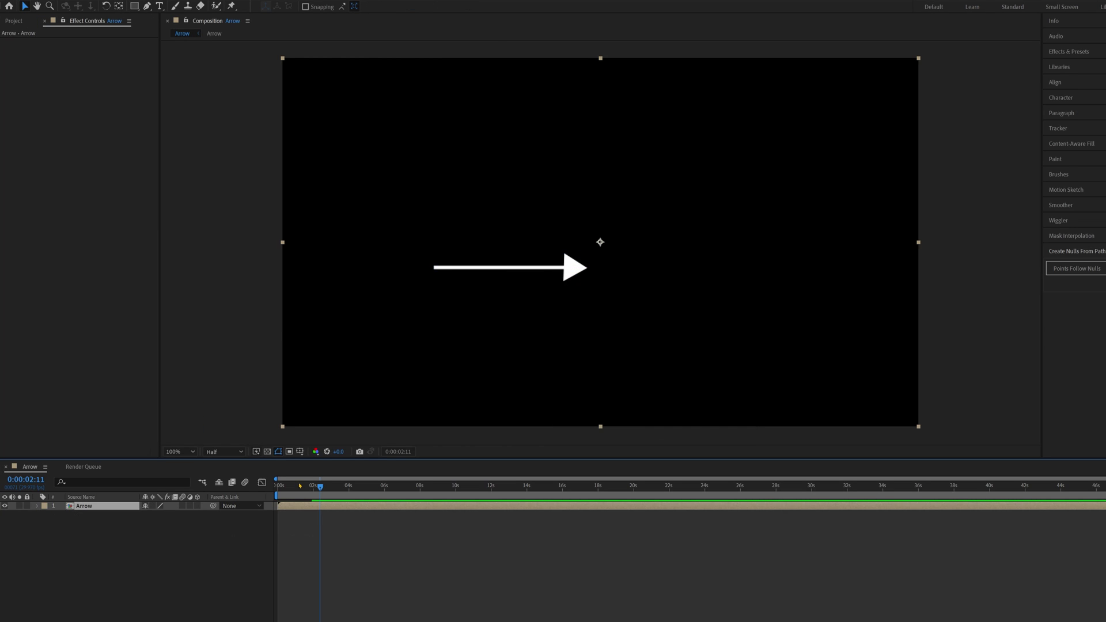
Keyframe the Arrow layer's Opacity from 0% at the start to 100% at about 0:00:00:15
key(Home)
key(t)
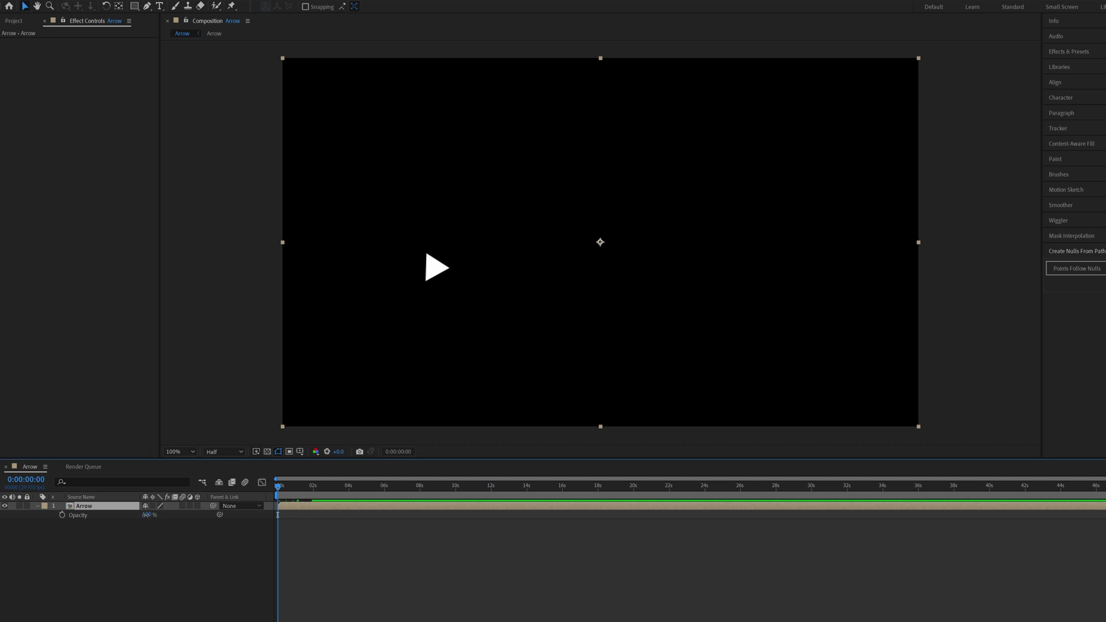
drag(148, 515, 42, 545)
click(62, 515)
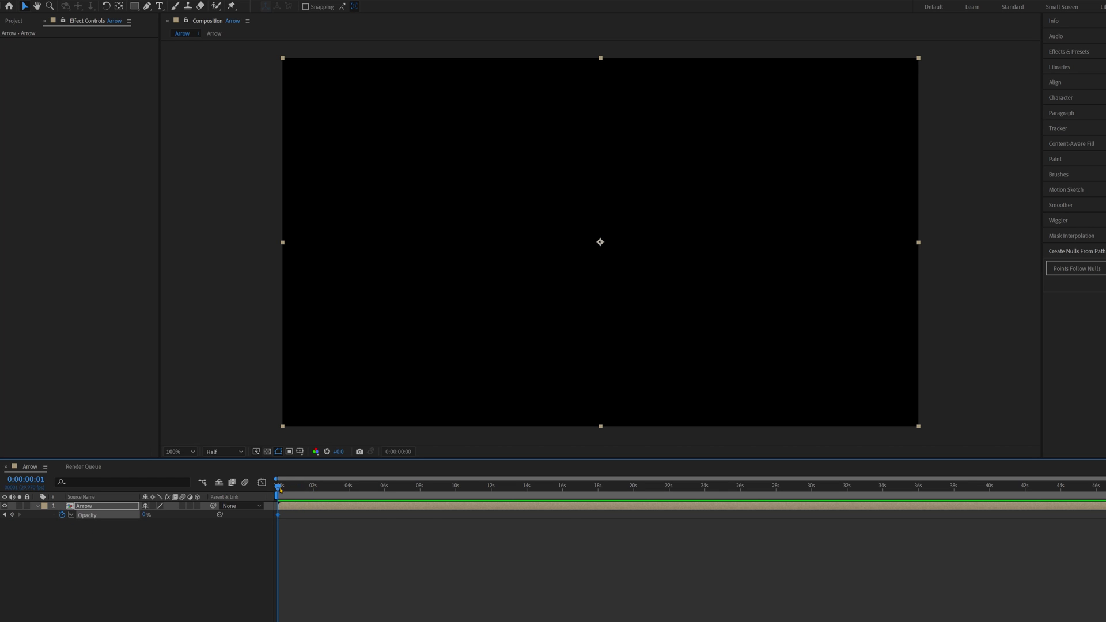
drag(281, 489, 285, 489)
drag(147, 516, 281, 509)
key(space)
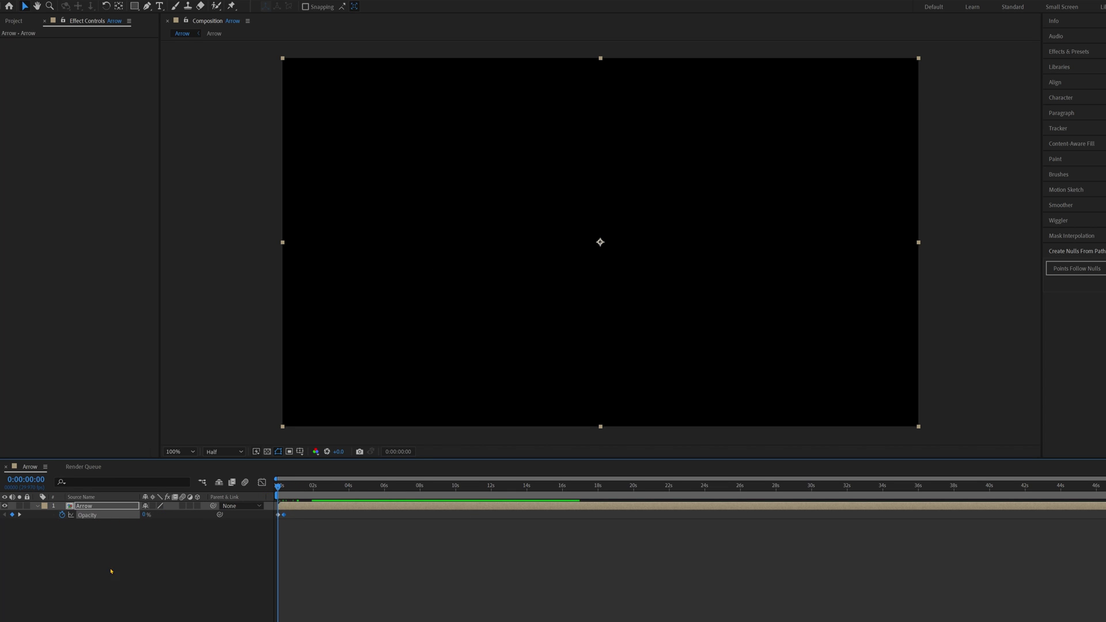
Duplicate the Arrow layer twice, moving the first copy down and left
key(space)
click(198, 562)
click(104, 507)
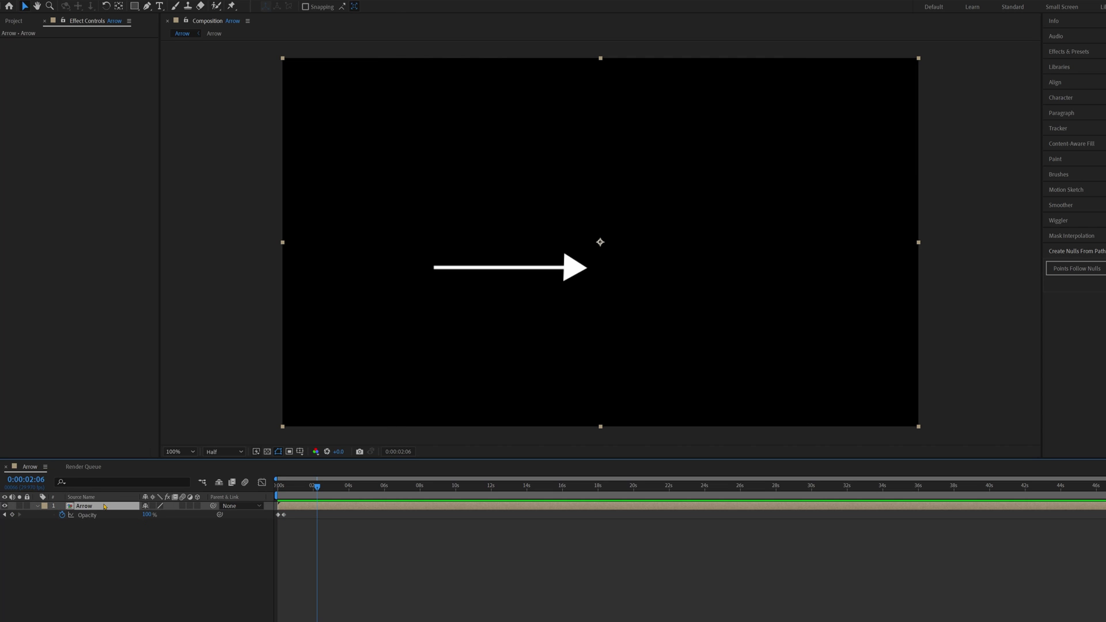
key(ctrl+d)
key(ctrl+d)
drag(585, 272, 536, 344)
key(ctrl+d)
Preview the four arrows fading in from the start of the composition
key(Home)
key(space)
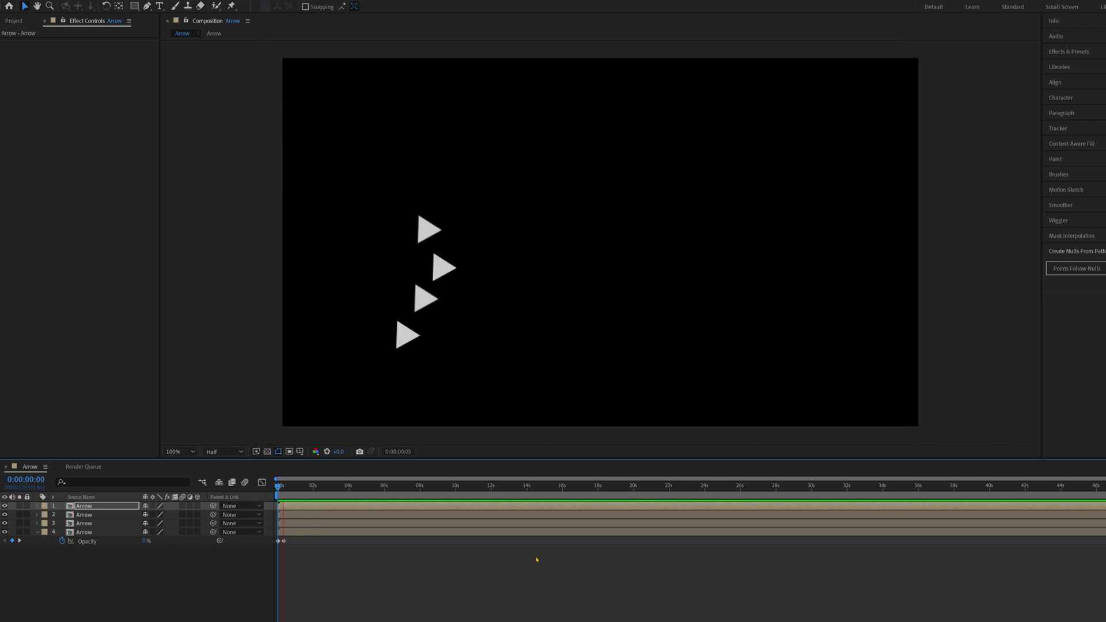
key(space)
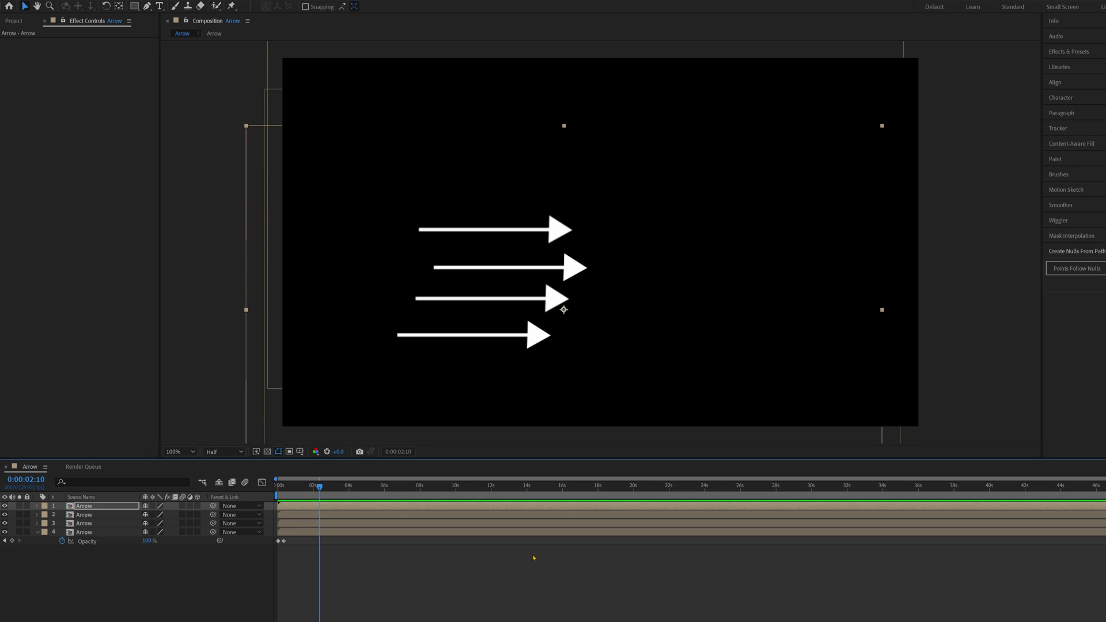
Add the Arrow composition to the Render Queue from the File > Export menu
key(alt+f)
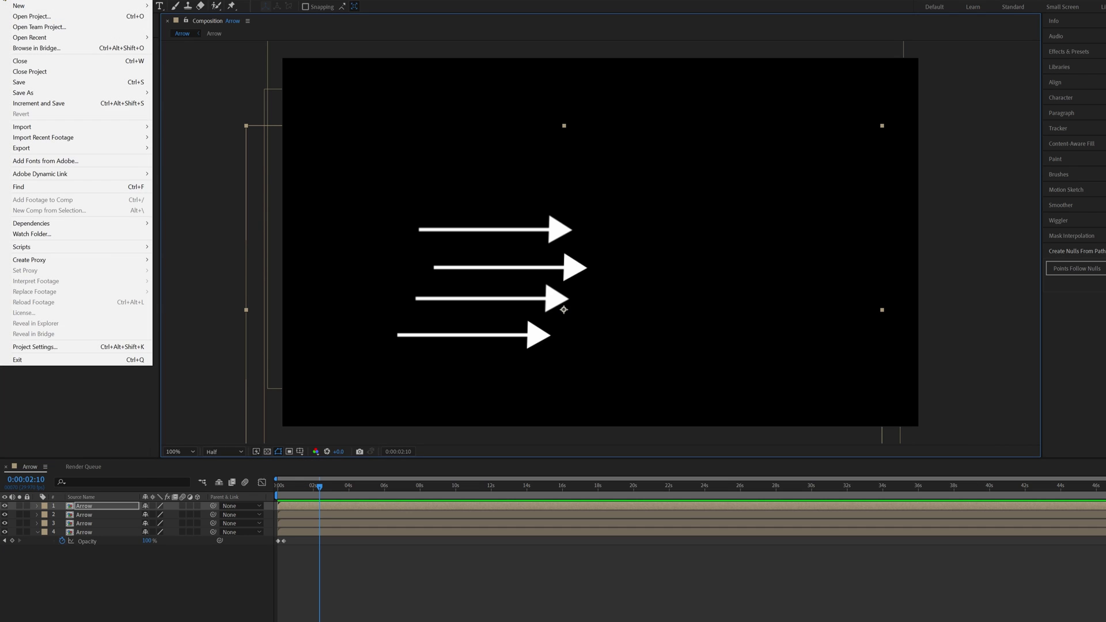
mouse_move(115, 148)
click(199, 159)
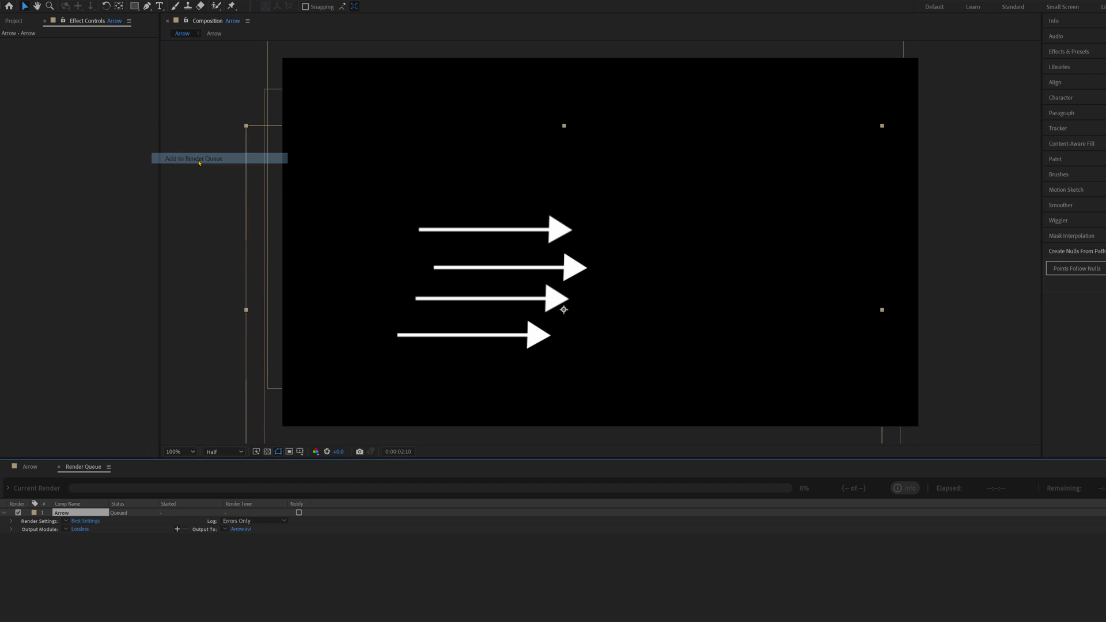
Set the output module to QuickTime format with RGB + Alpha channels, writing Arrow.mov
click(80, 529)
click(657, 256)
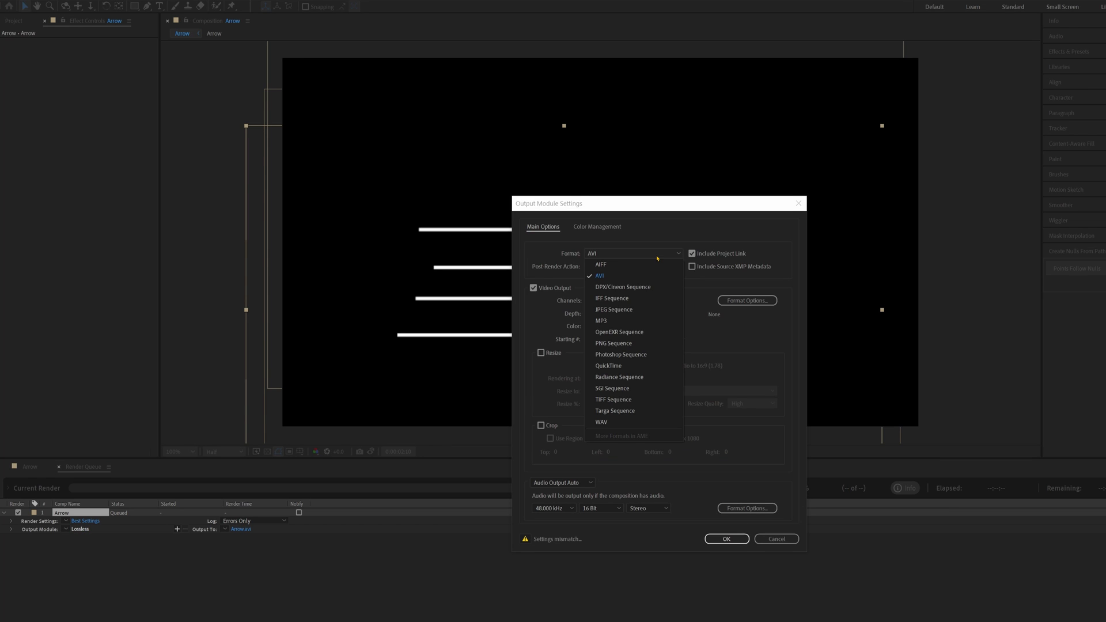
click(615, 367)
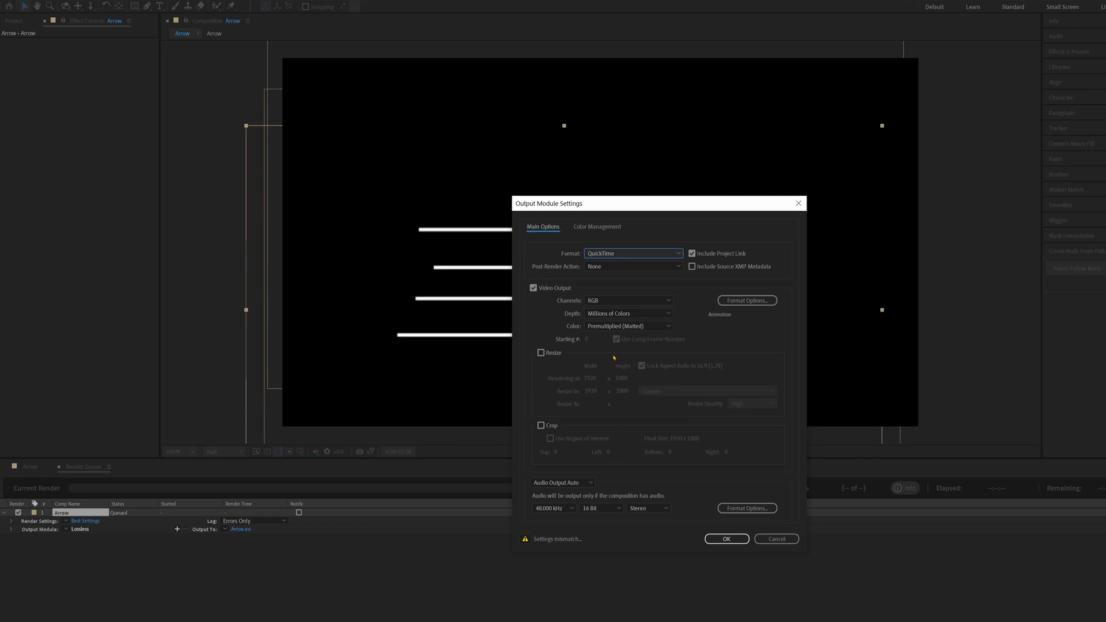
click(622, 301)
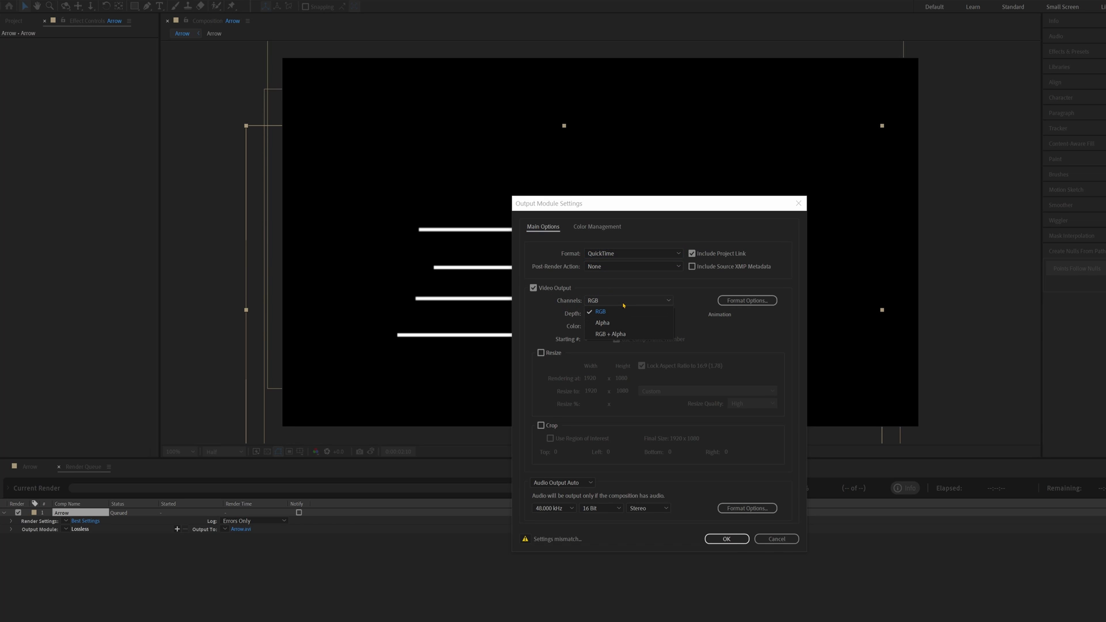
click(628, 337)
click(726, 539)
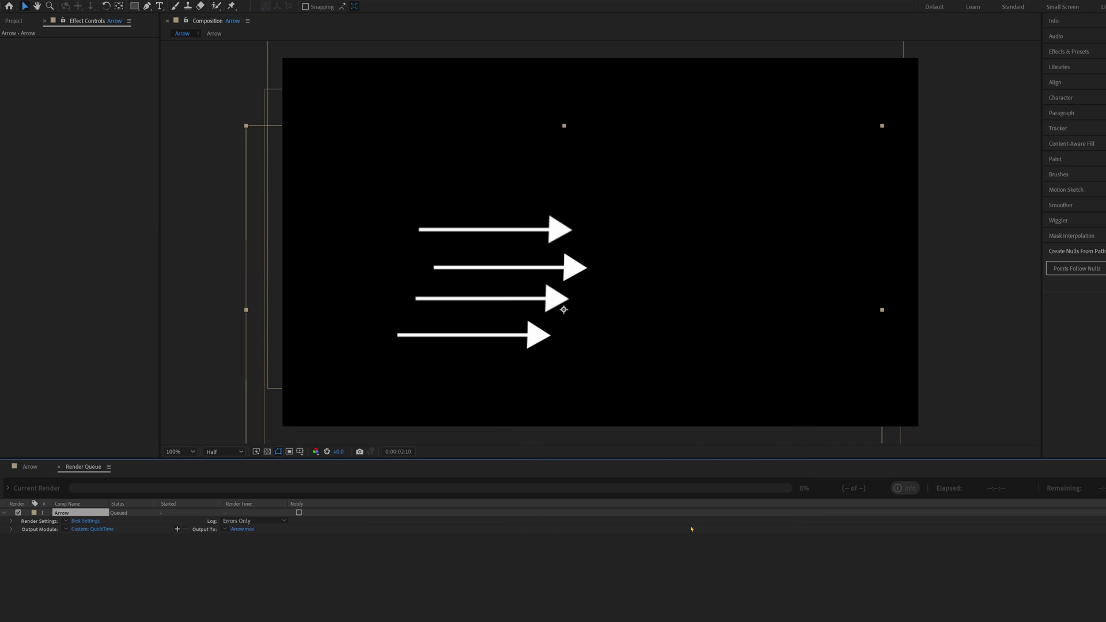